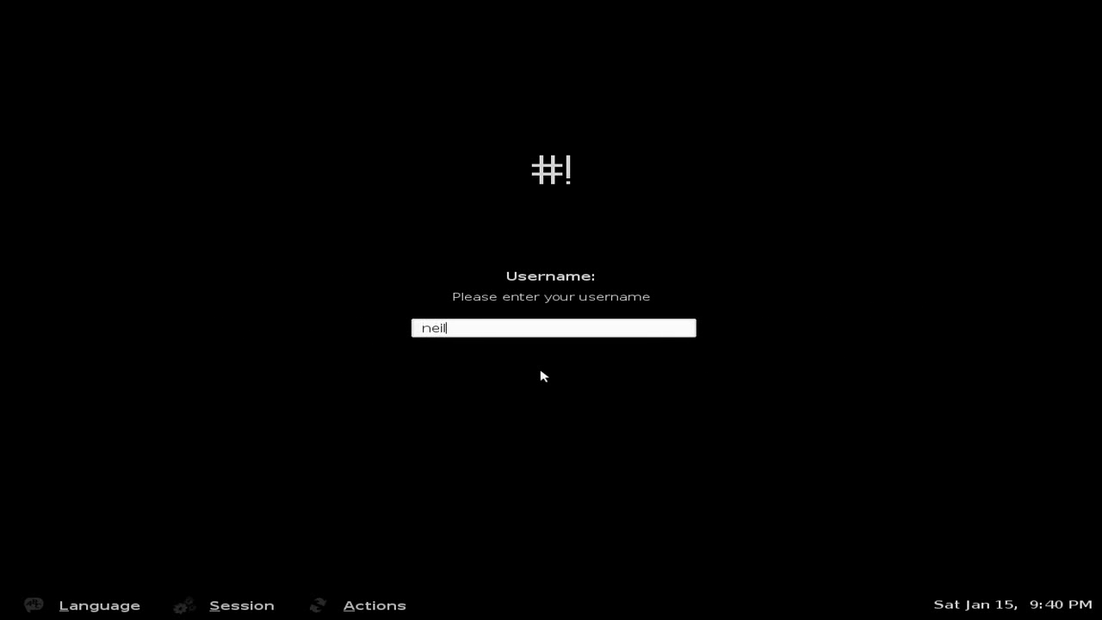
Log in to CrunchBang with the username and the account password
{"action": "key", "text": "Return"}
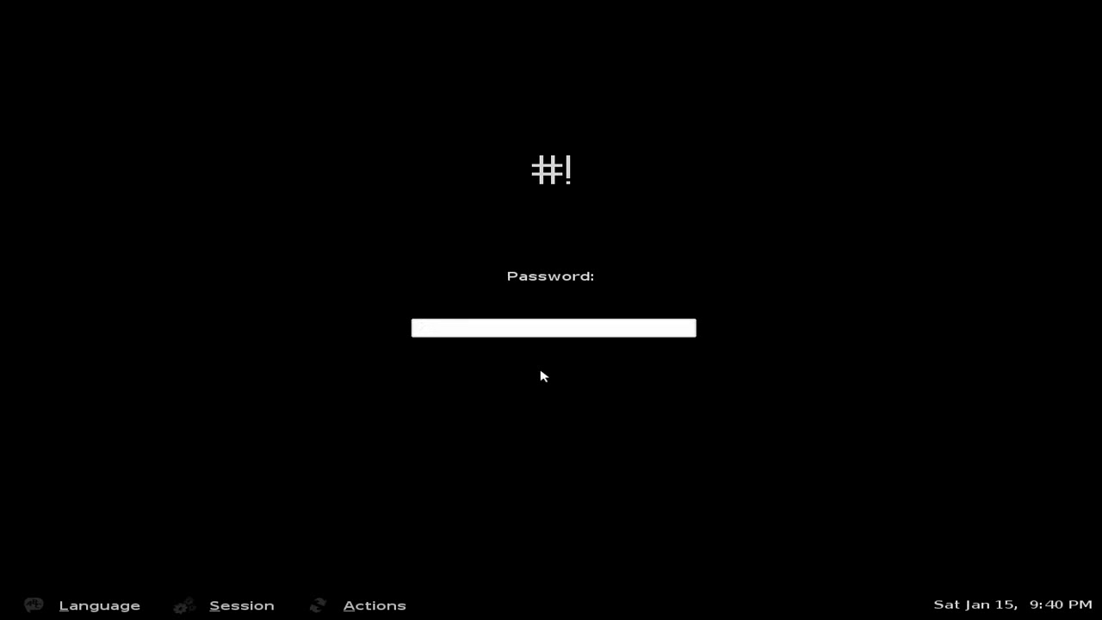
{"action": "type", "text": "•••••••"}
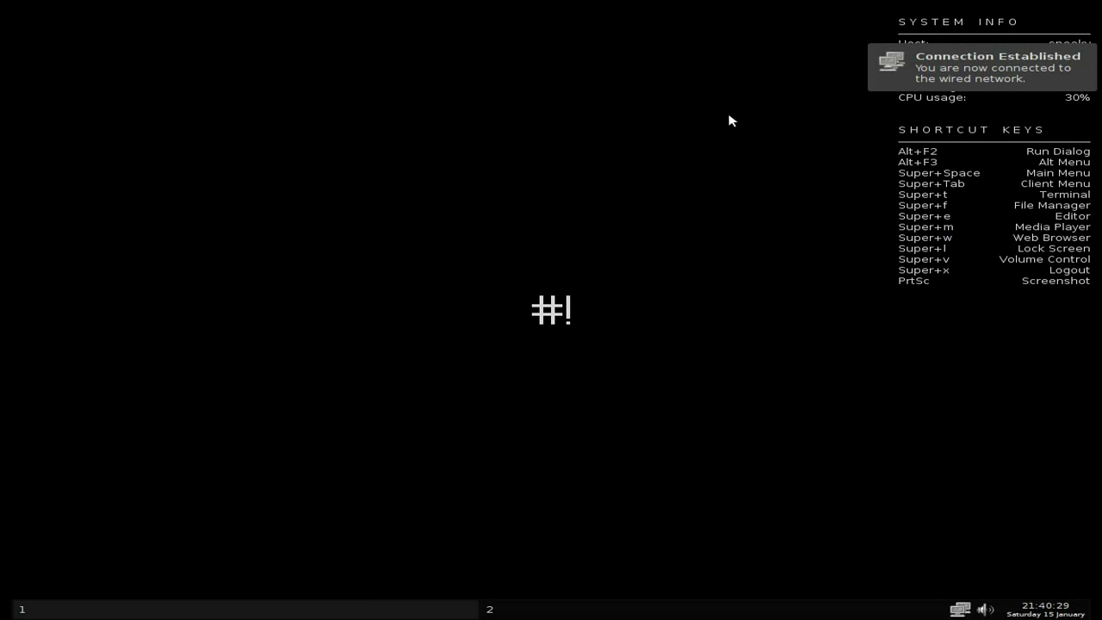
Launch Chrome maximized, load the CrunchBang Linux homepage, then switch to workspace 2
{"action": "right_click", "coordinate": [342, 87]}
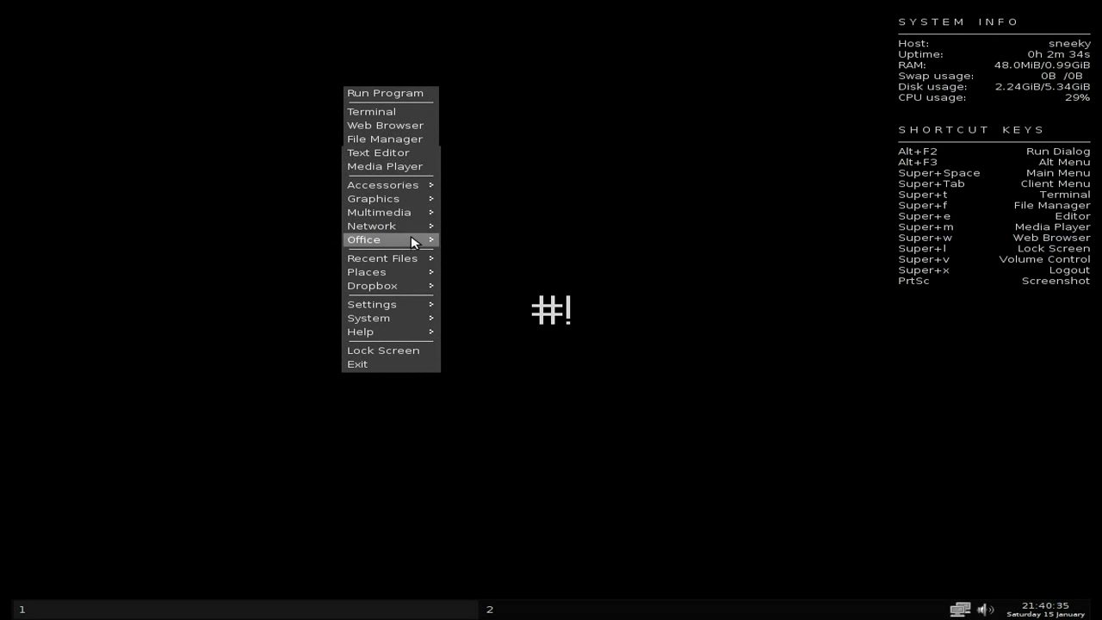
{"action": "left_click", "coordinate": [385, 129]}
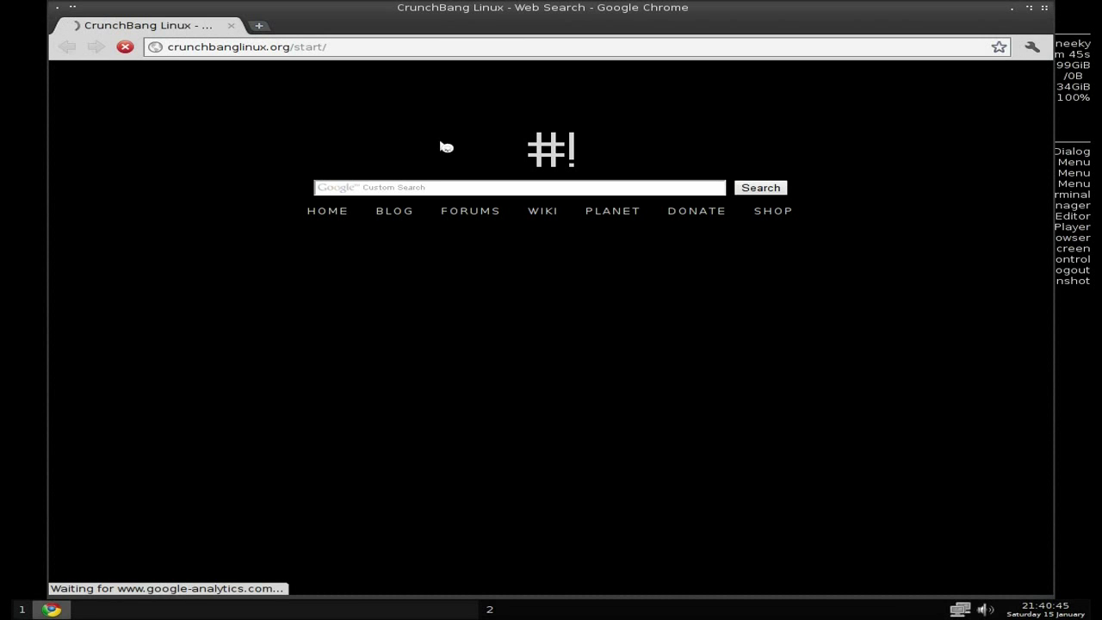
{"action": "left_click", "coordinate": [1030, 7]}
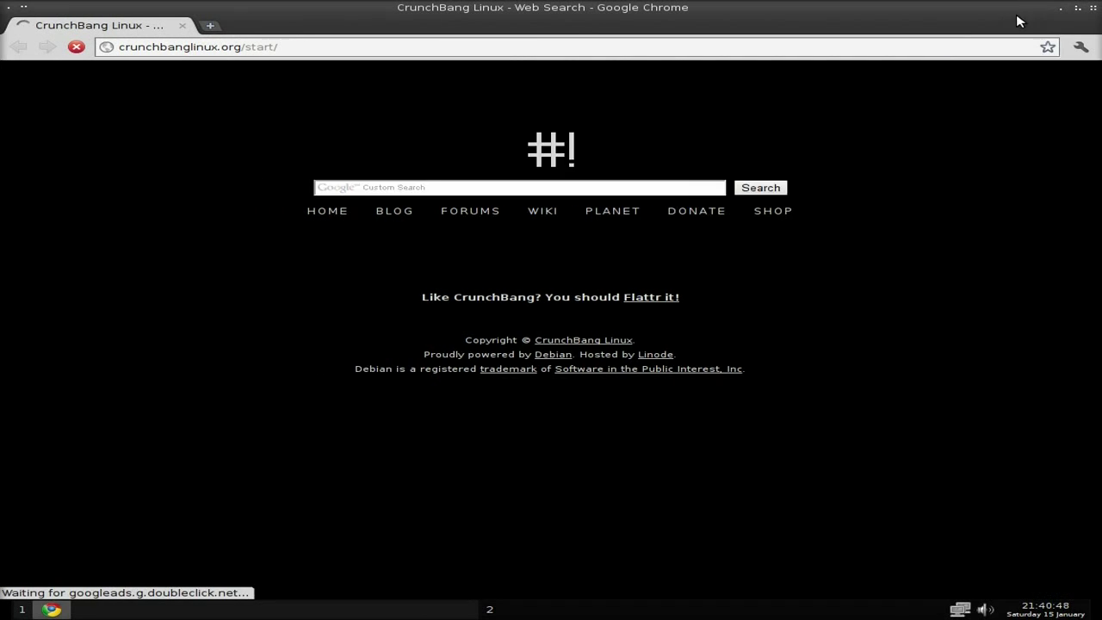
{"action": "left_click", "coordinate": [317, 213]}
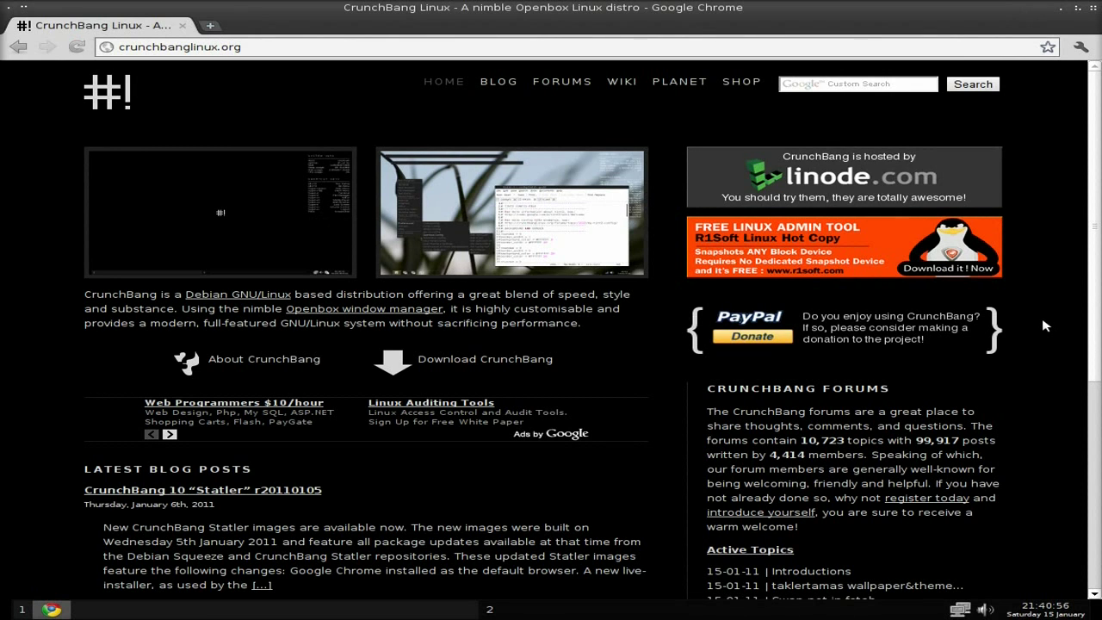
{"action": "scroll", "coordinate": [1044, 325], "scroll_direction": "down", "scroll_amount": 3}
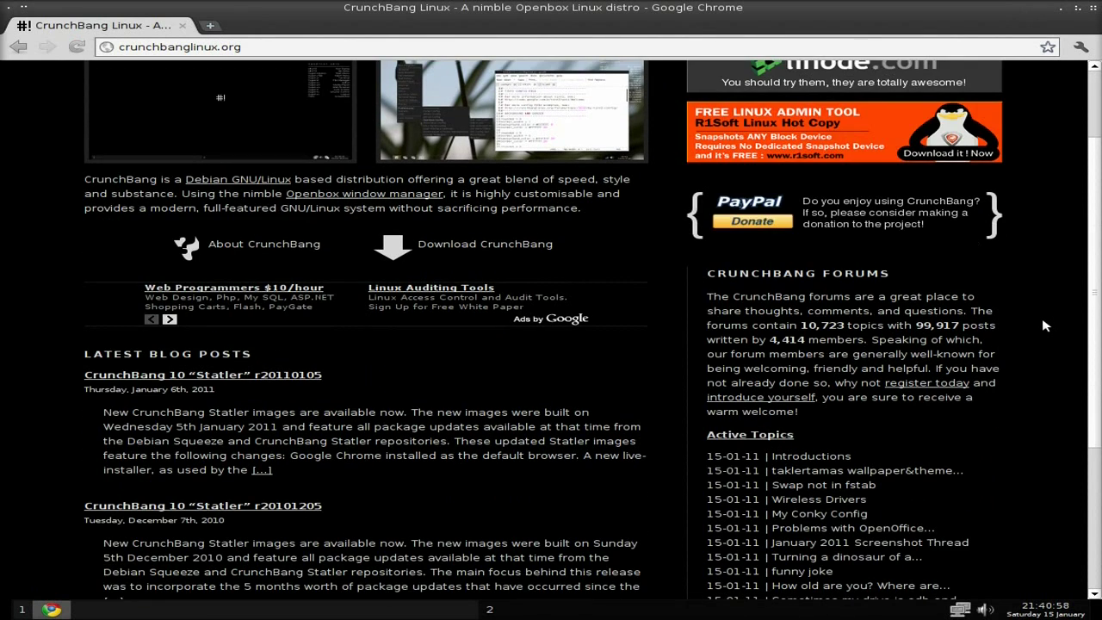
{"action": "scroll", "coordinate": [1044, 325], "scroll_direction": "down", "scroll_amount": 2}
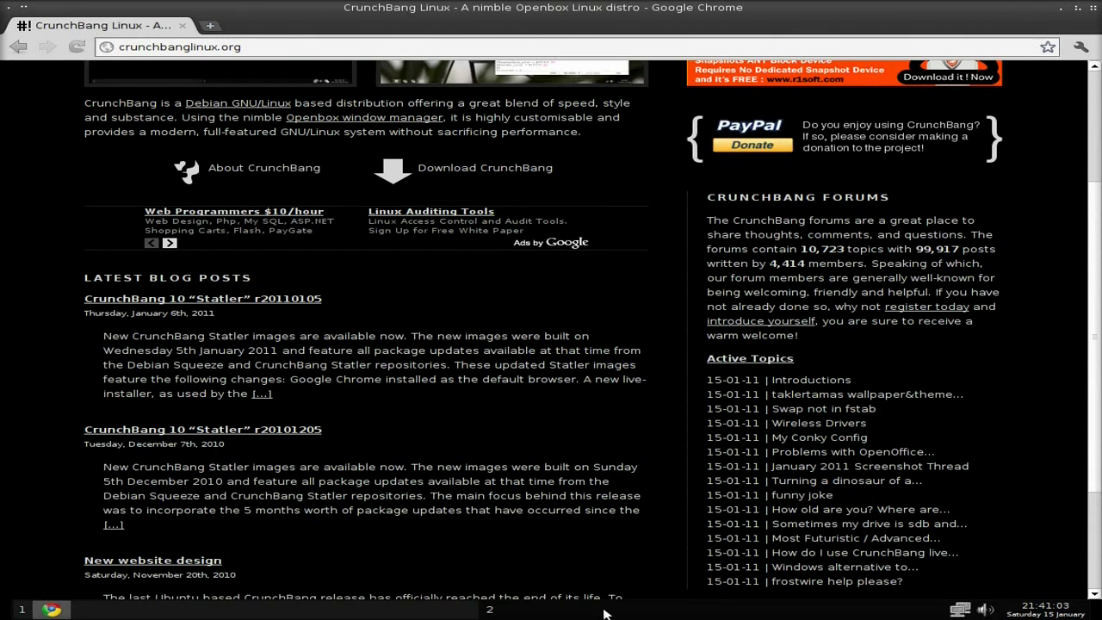
{"action": "left_click", "coordinate": [604, 614]}
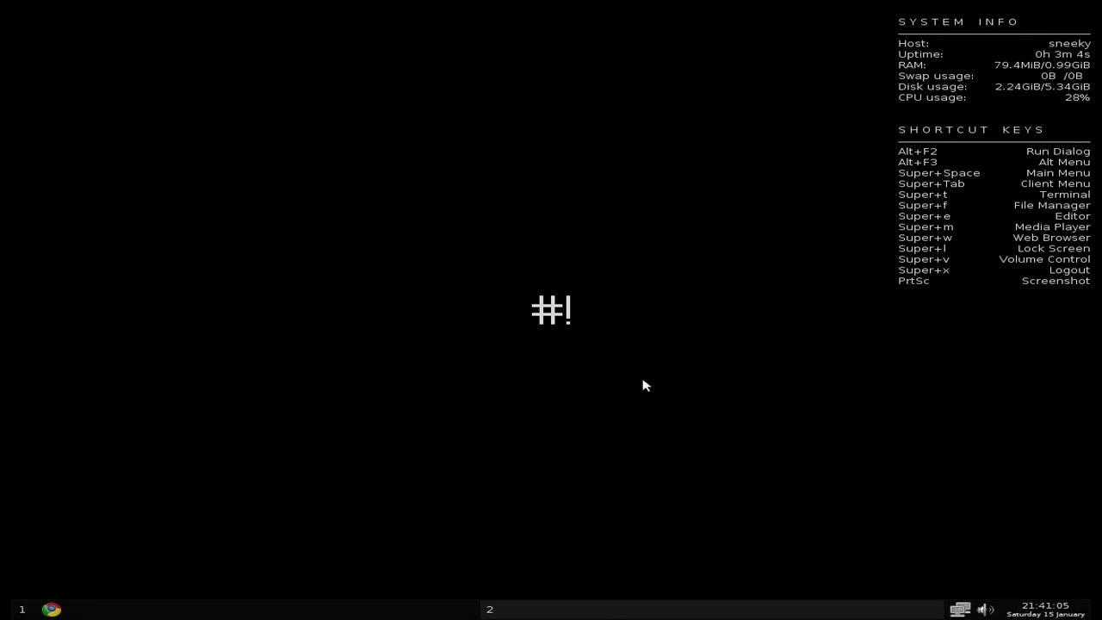
Browse the desktop menu's Accessories, Graphics and Multimedia submenus
{"action": "right_click", "coordinate": [479, 97]}
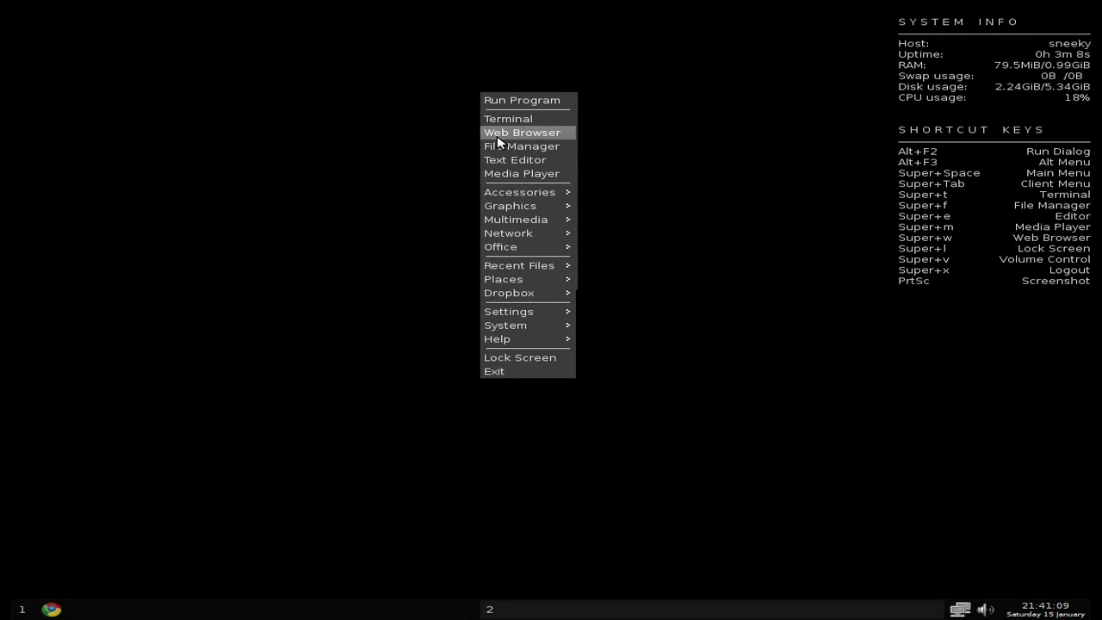
{"action": "mouse_move", "coordinate": [517, 194]}
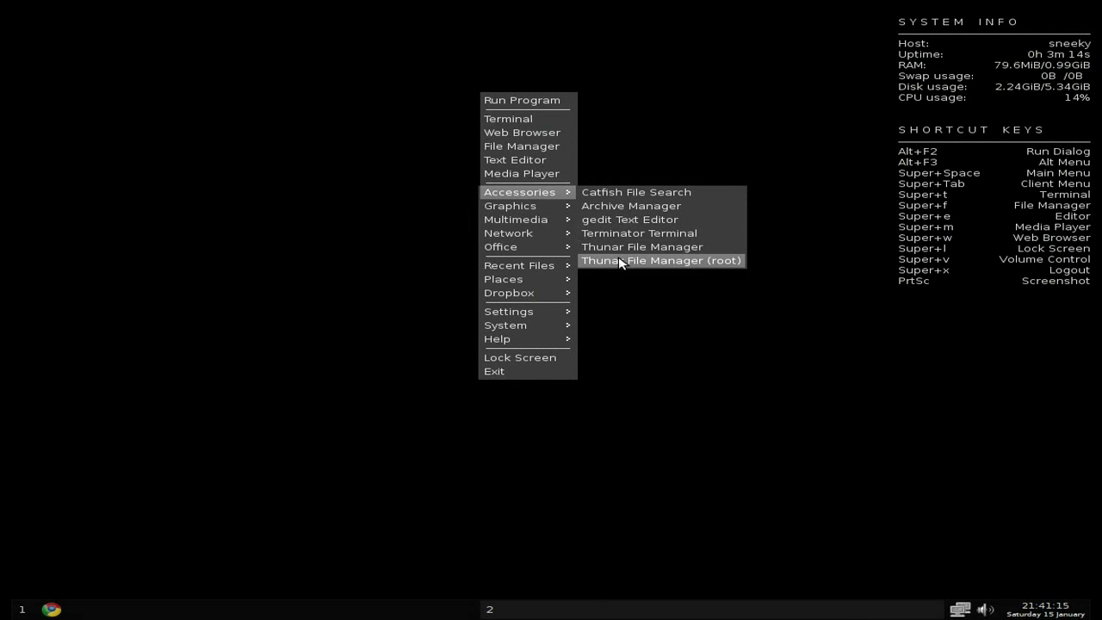
{"action": "mouse_move", "coordinate": [545, 206]}
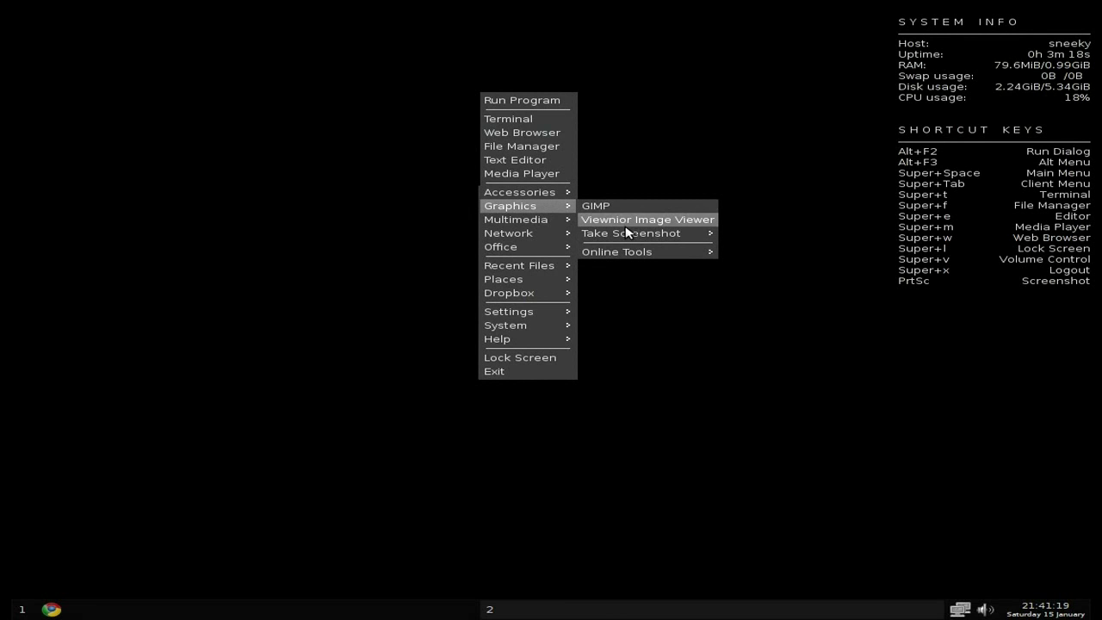
{"action": "mouse_move", "coordinate": [630, 236]}
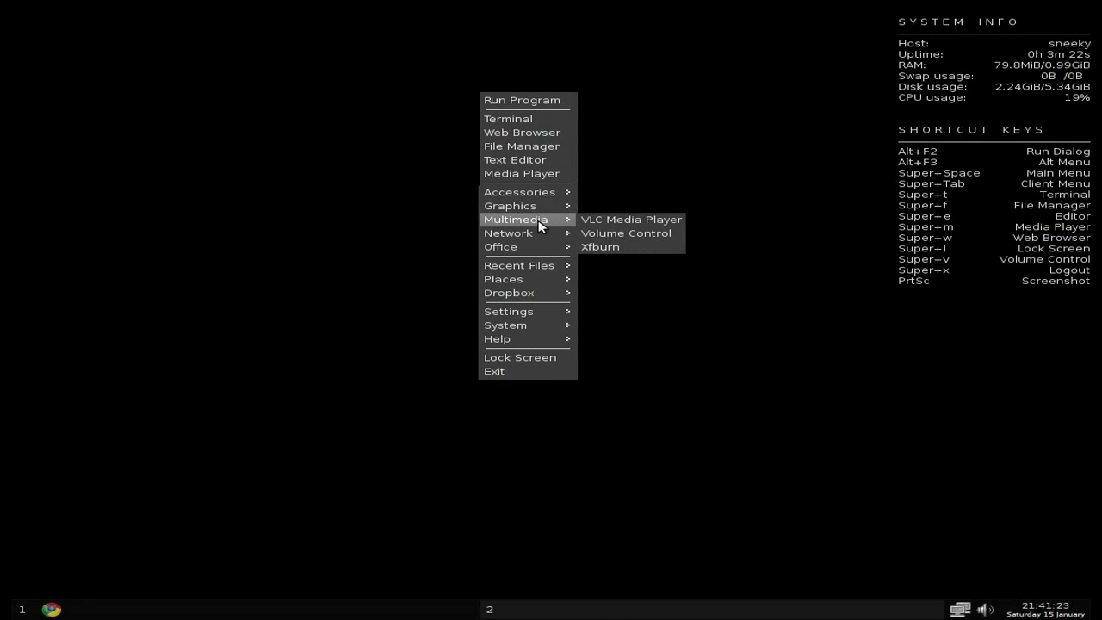
Launch Xfburn, dismiss its no-burners-available warning, and close its window
{"action": "left_click", "coordinate": [612, 249]}
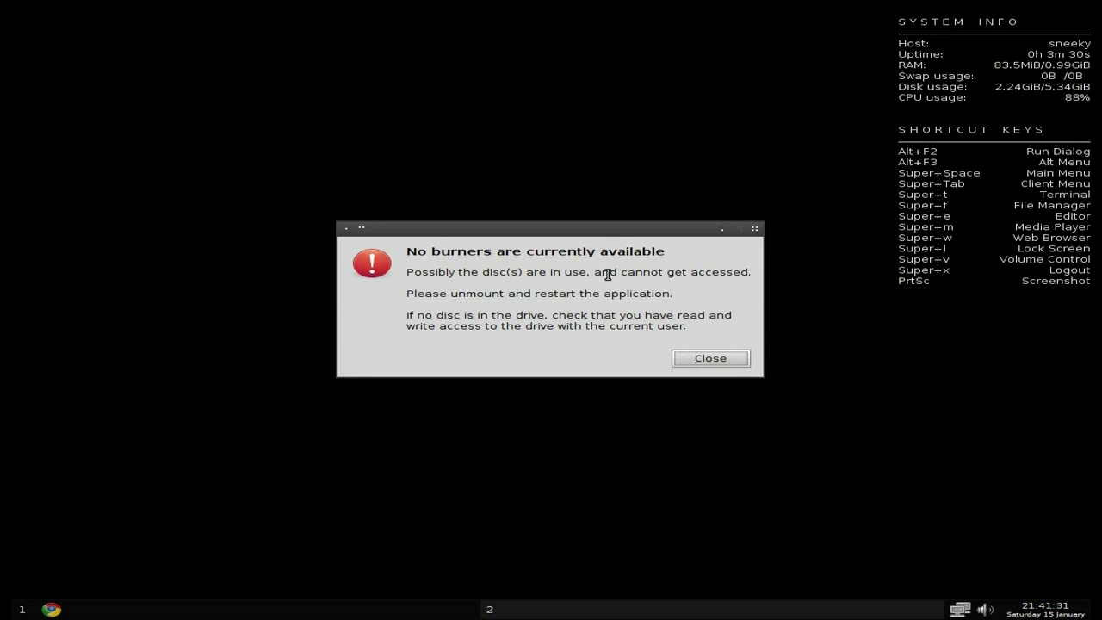
{"action": "left_click", "coordinate": [711, 360]}
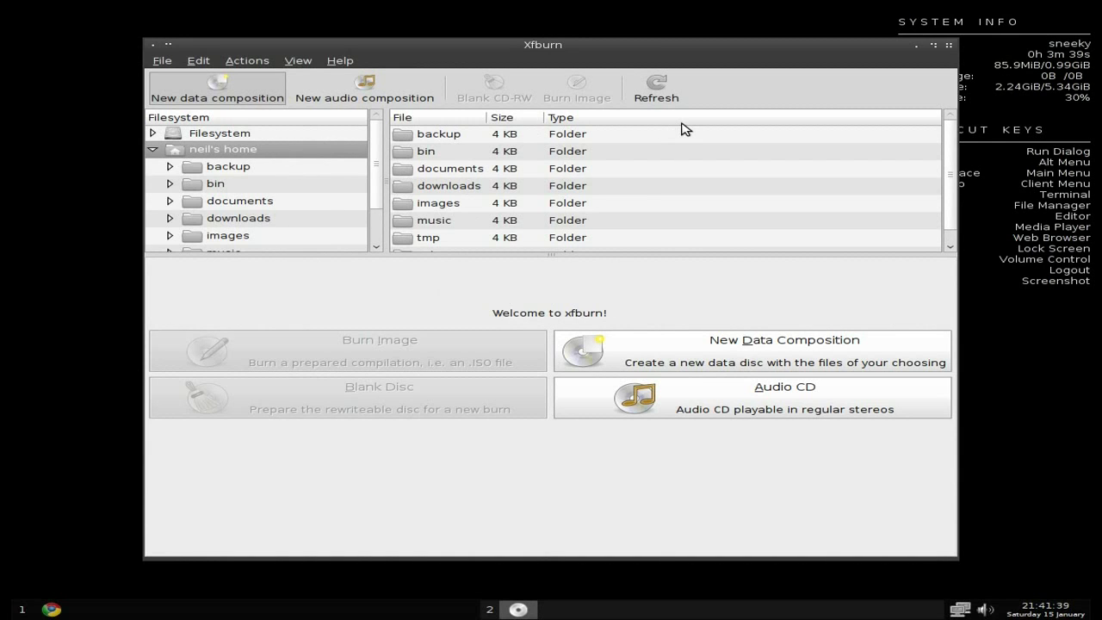
{"action": "left_click", "coordinate": [950, 45]}
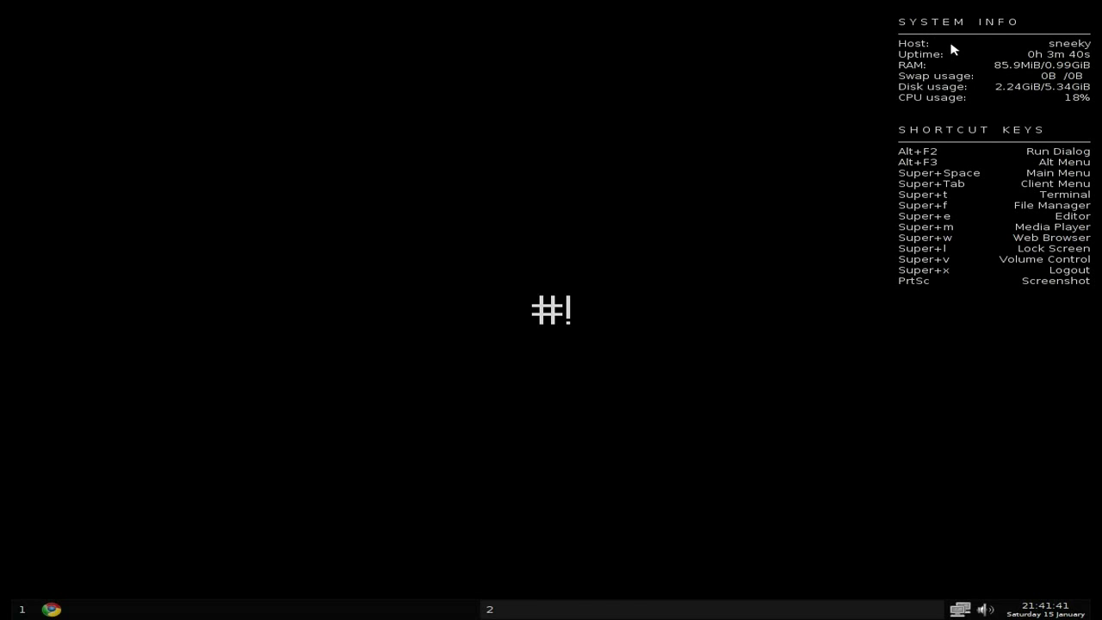
Launch the Heybuddy microblogging client from the Network menu, then close it
{"action": "right_click", "coordinate": [487, 151]}
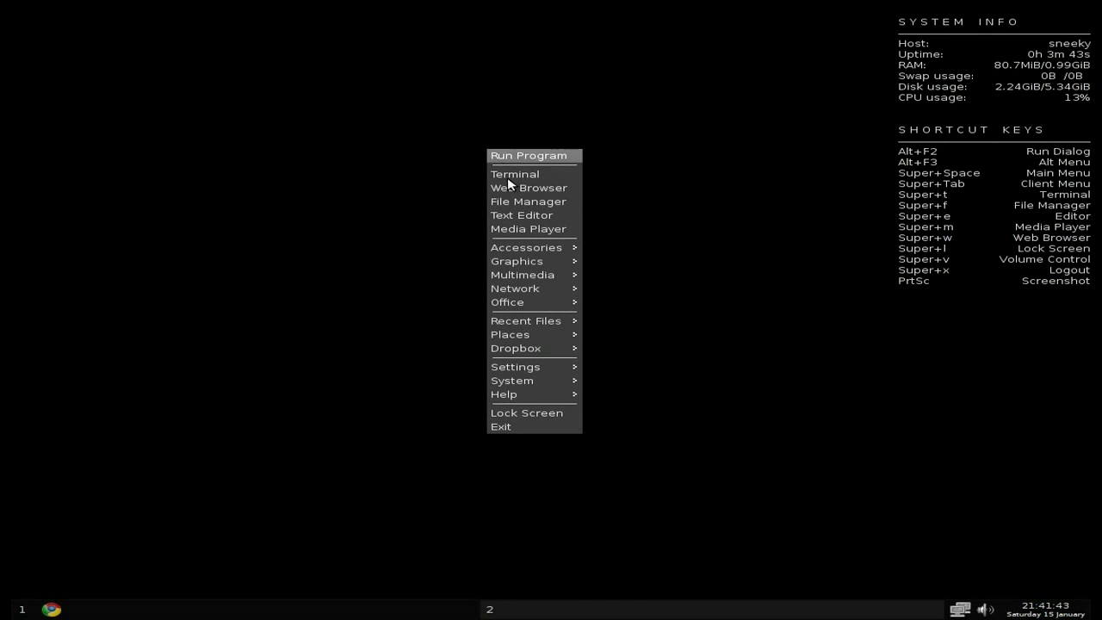
{"action": "mouse_move", "coordinate": [544, 293]}
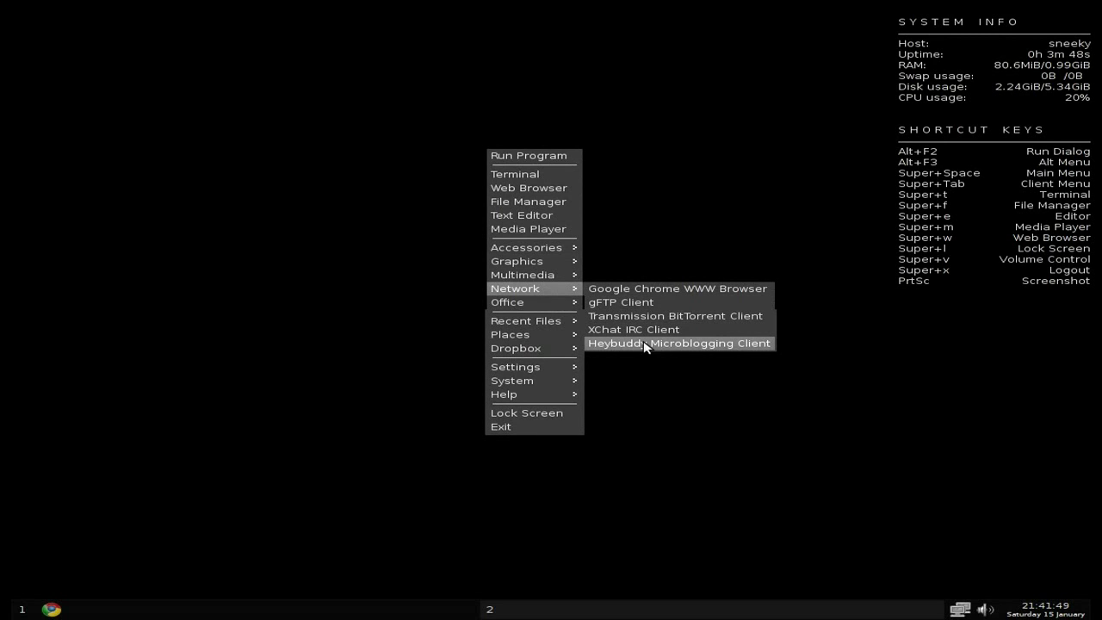
{"action": "left_click", "coordinate": [683, 345]}
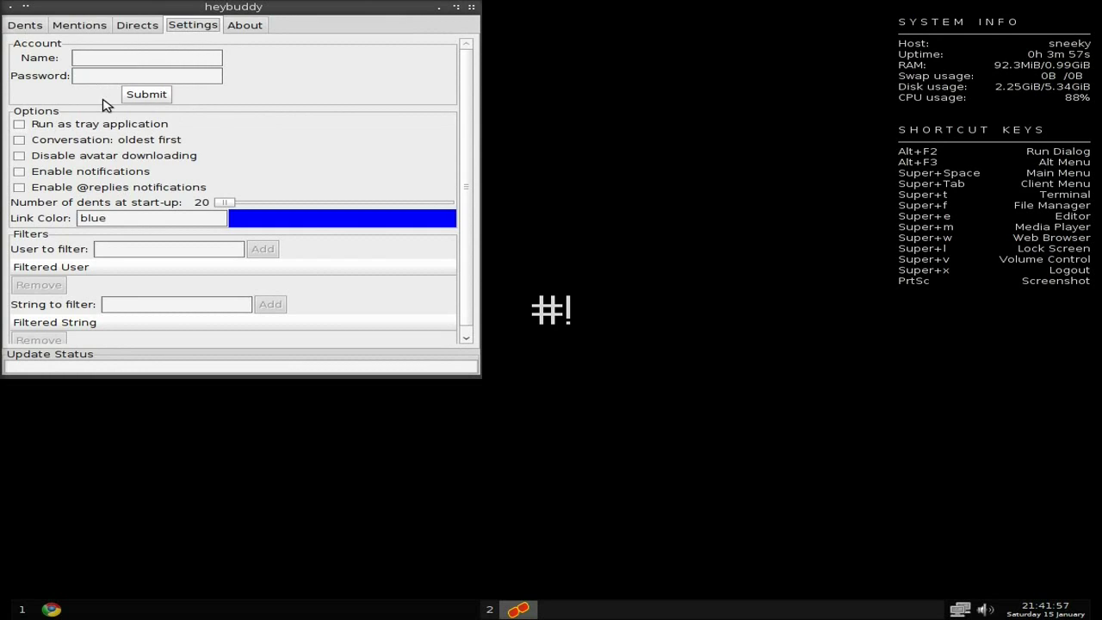
{"action": "left_click", "coordinate": [472, 12]}
Launch the AbiWord word processor from the desktop menu
{"action": "right_click", "coordinate": [461, 158]}
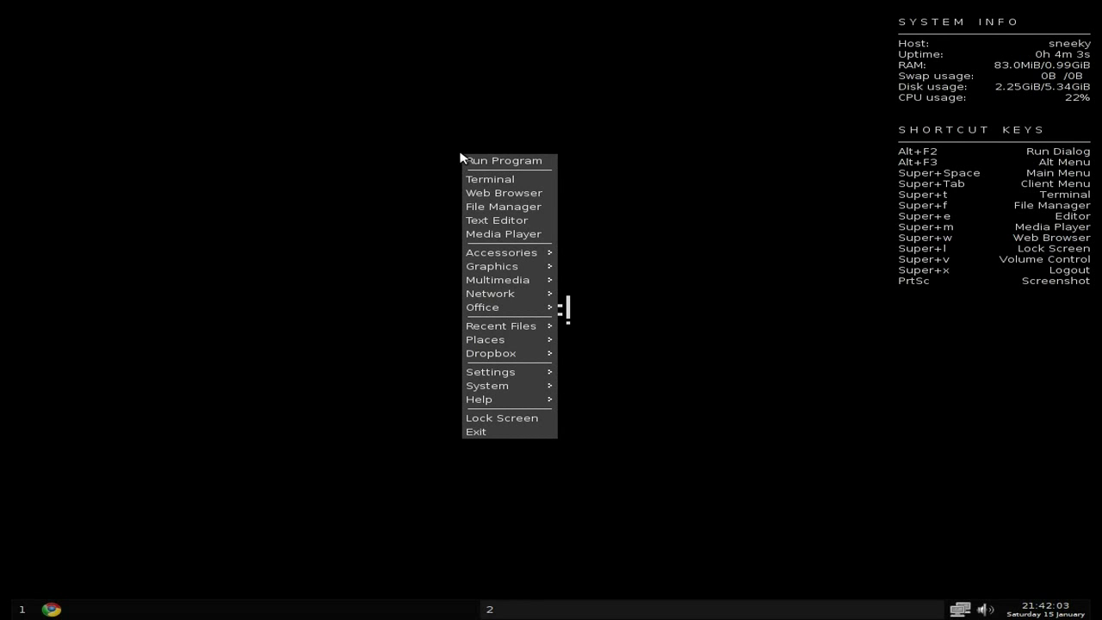
{"action": "mouse_move", "coordinate": [493, 310]}
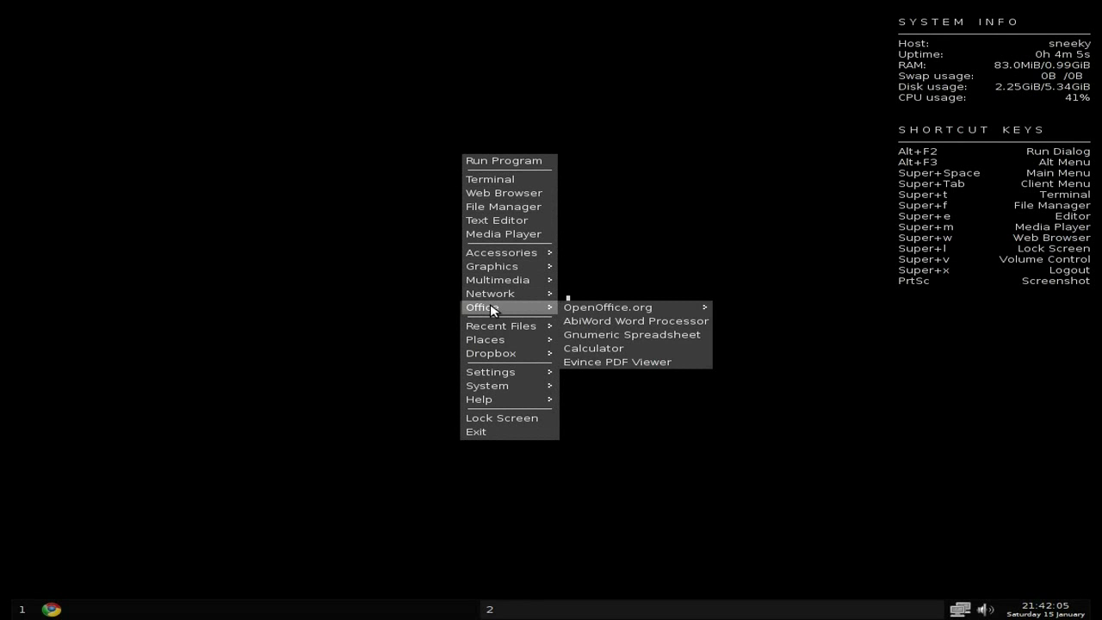
{"action": "mouse_move", "coordinate": [577, 310]}
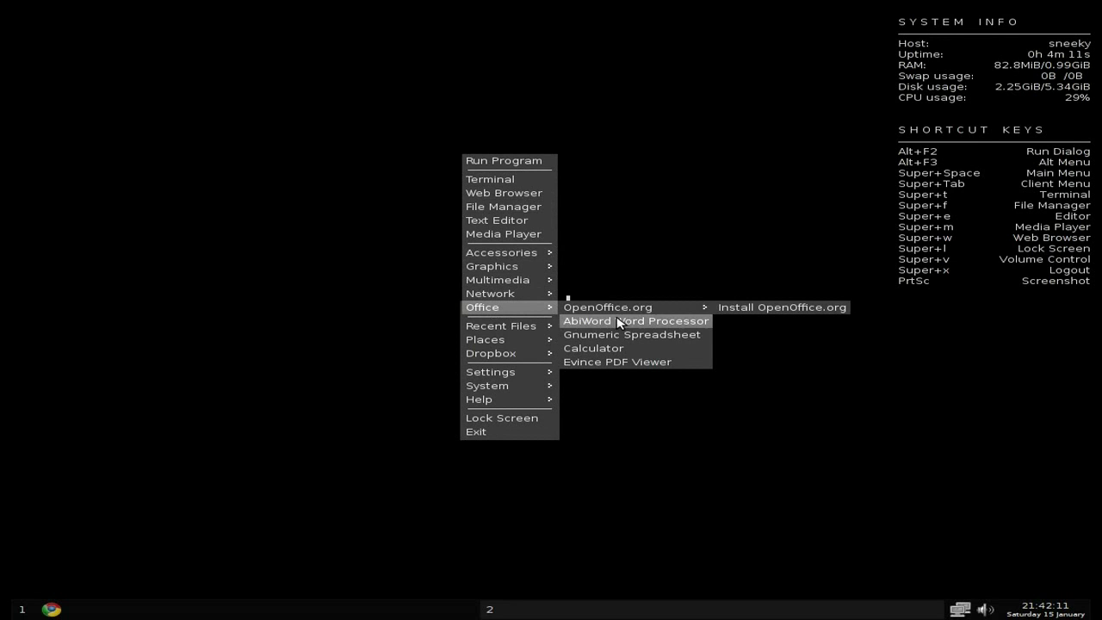
{"action": "left_click", "coordinate": [615, 328]}
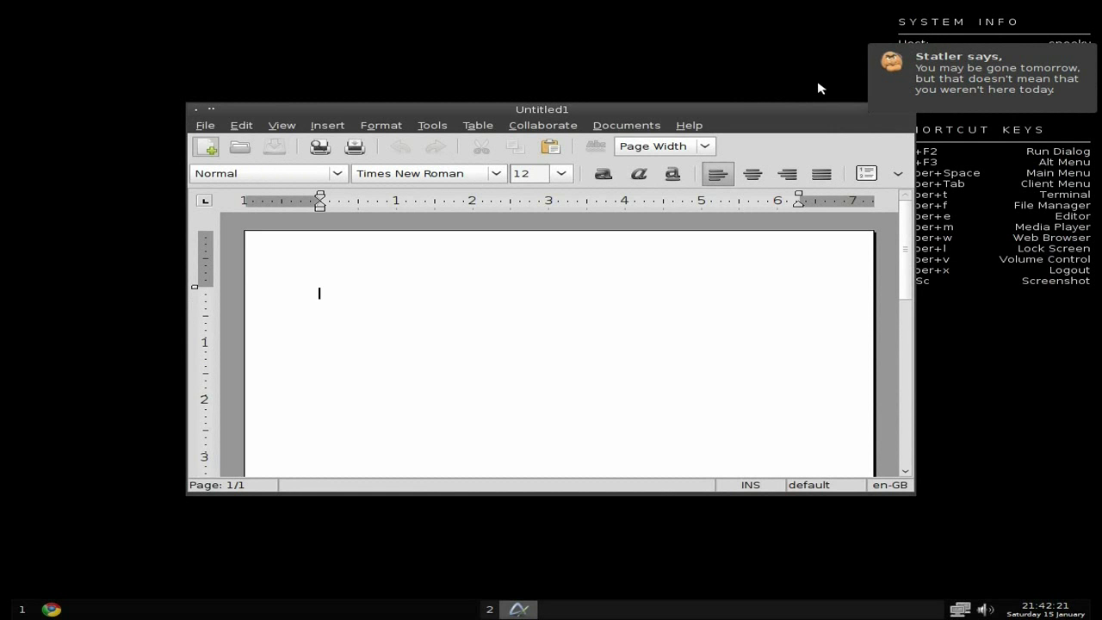
View AbiWord's About box for version 2.8.2, dismiss it, and close AbiWord
{"action": "left_click", "coordinate": [685, 126]}
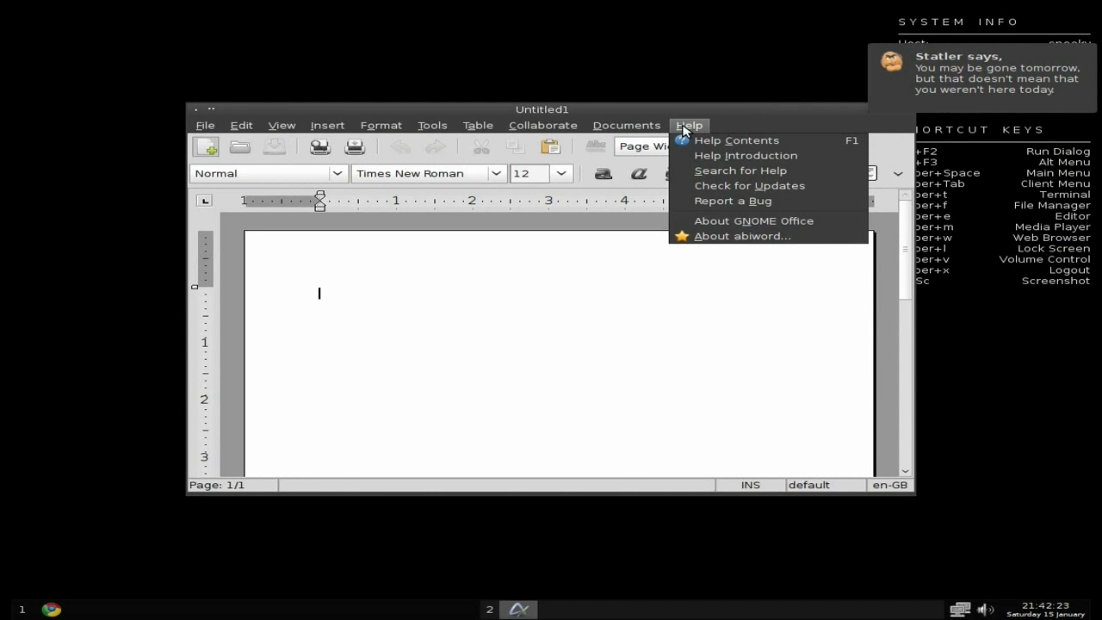
{"action": "left_click", "coordinate": [715, 237]}
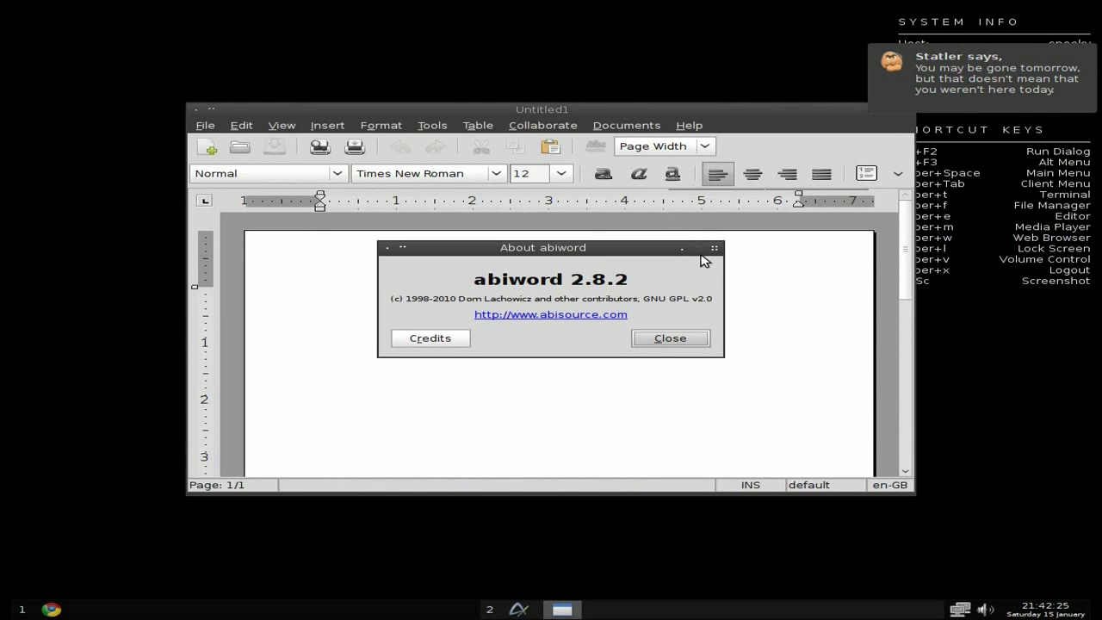
{"action": "left_click", "coordinate": [681, 342]}
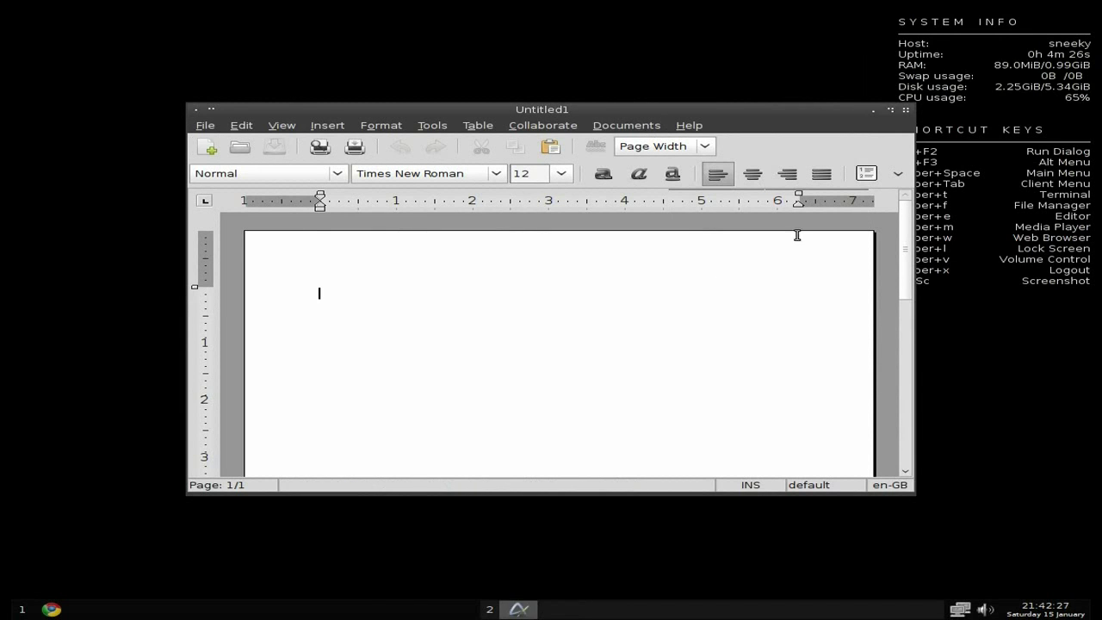
{"action": "left_click", "coordinate": [904, 112]}
Expand the desktop menu's Settings submenu showing Compositing, Conky Config, Openbox Config and Display Settings
{"action": "right_click", "coordinate": [540, 176]}
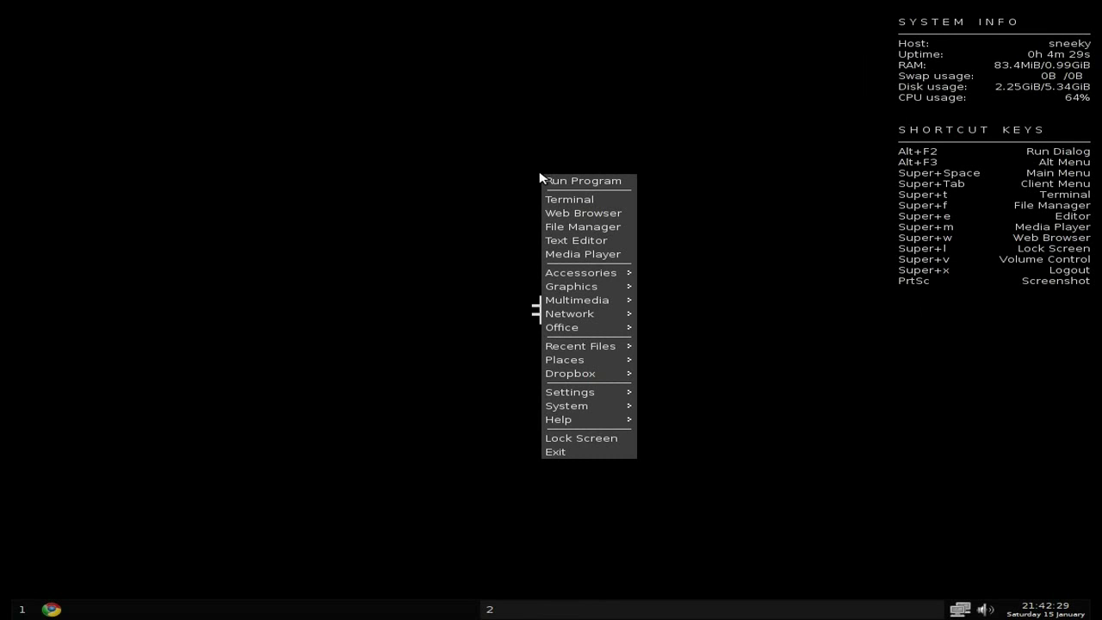
{"action": "mouse_move", "coordinate": [593, 346]}
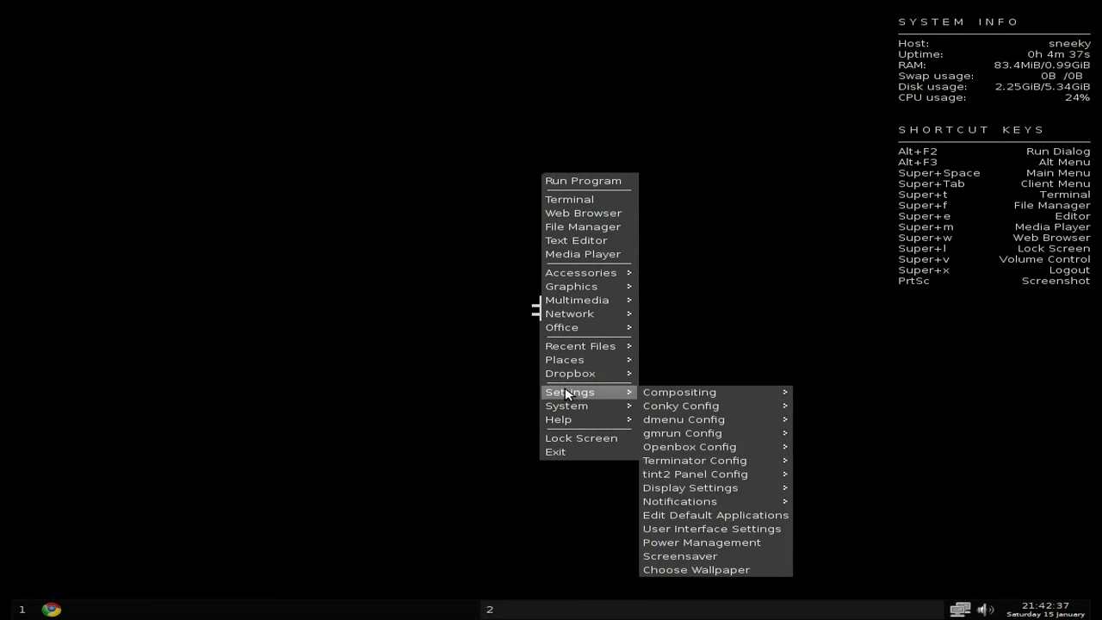
{"action": "mouse_move", "coordinate": [669, 396]}
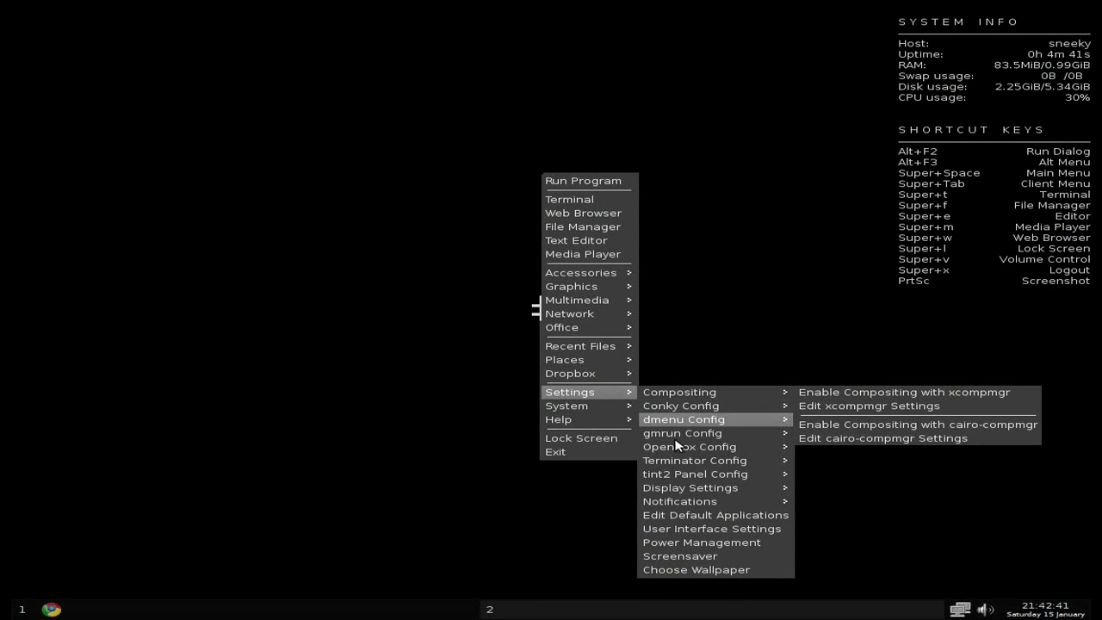
Apply crunchbang-decrustification-services.png as the wallpaper in Nitrogen, then close Nitrogen
{"action": "left_click", "coordinate": [705, 574]}
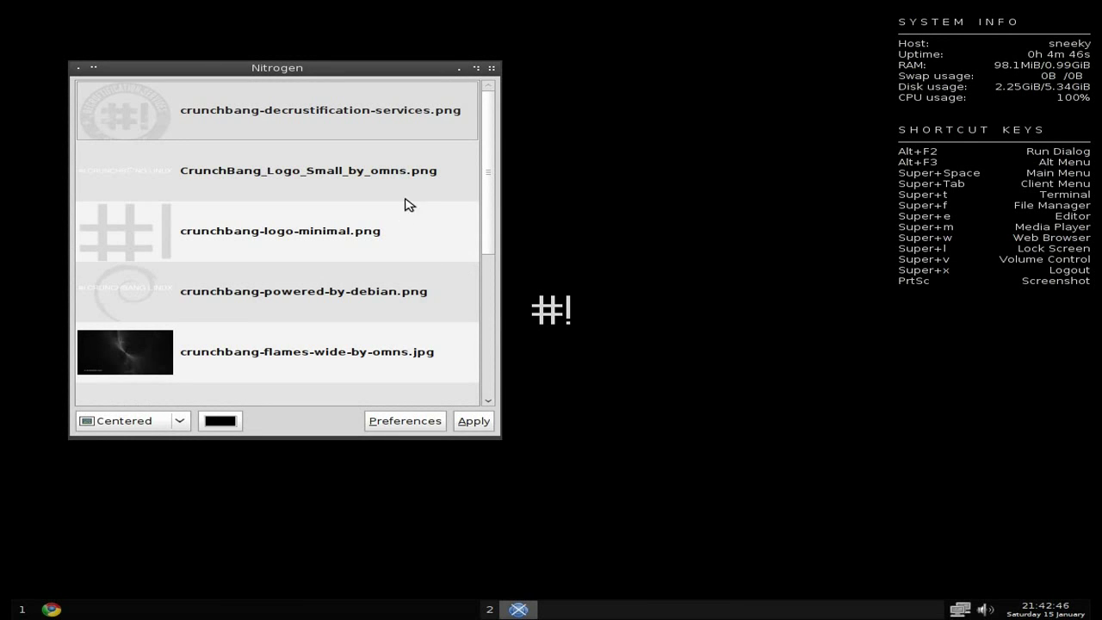
{"action": "scroll", "coordinate": [413, 196], "scroll_direction": "down", "scroll_amount": 1}
{"action": "scroll", "coordinate": [413, 195], "scroll_direction": "down", "scroll_amount": 5}
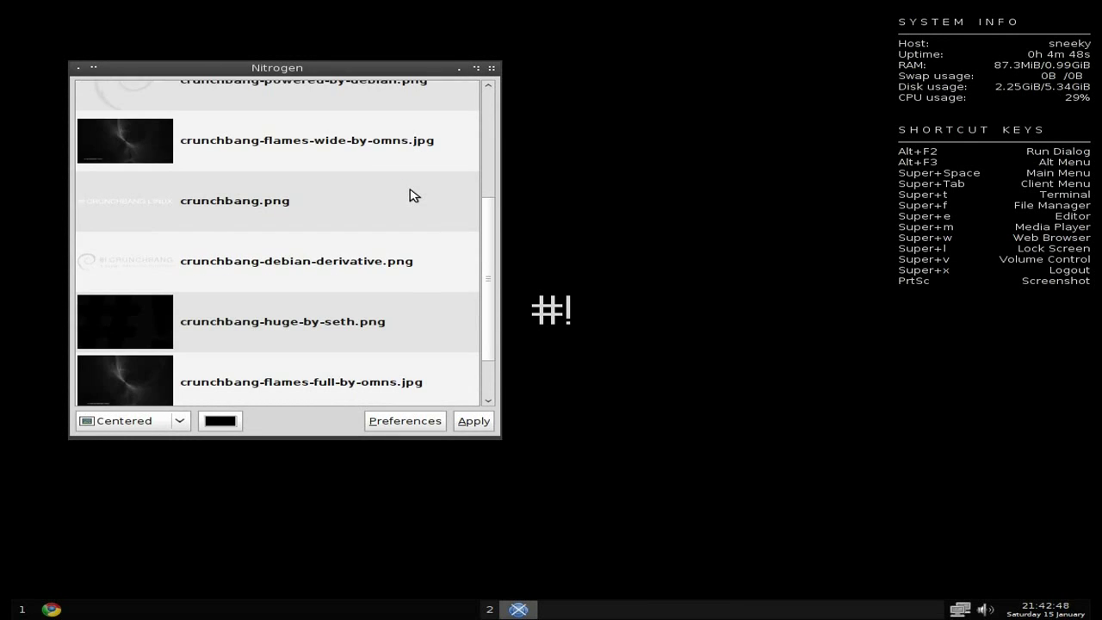
{"action": "scroll", "coordinate": [413, 195], "scroll_direction": "up", "scroll_amount": 6}
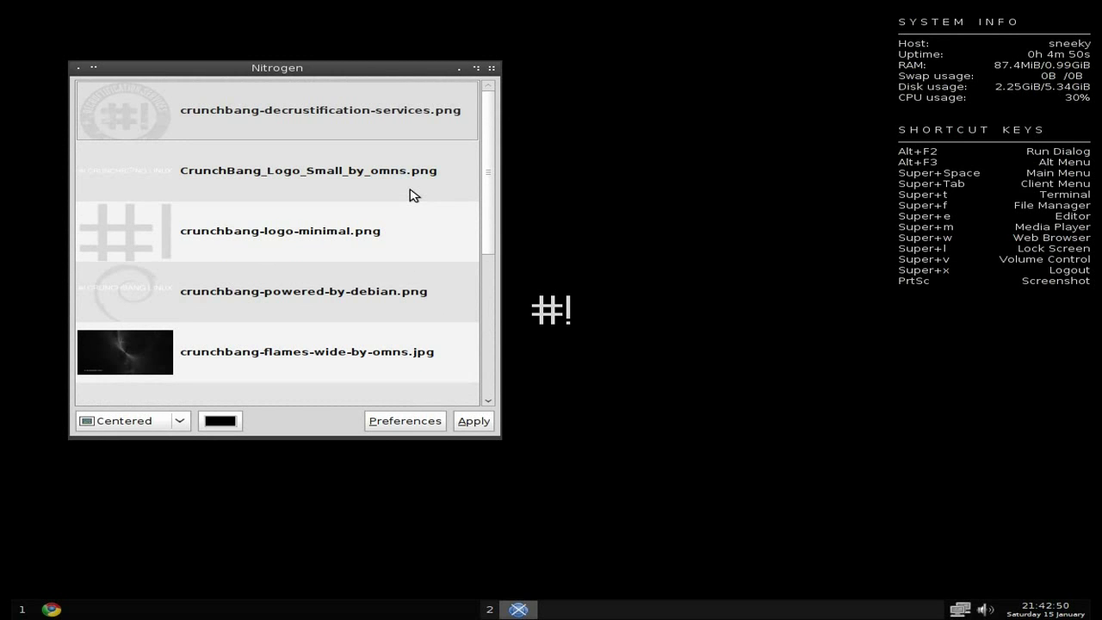
{"action": "left_click", "coordinate": [113, 117]}
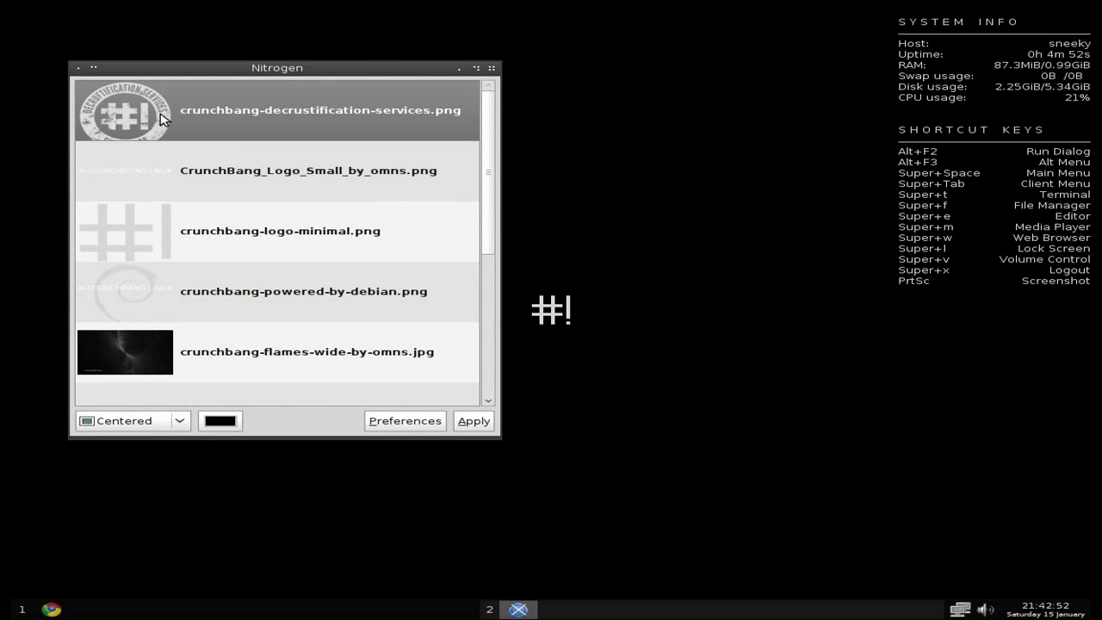
{"action": "left_click", "coordinate": [473, 422]}
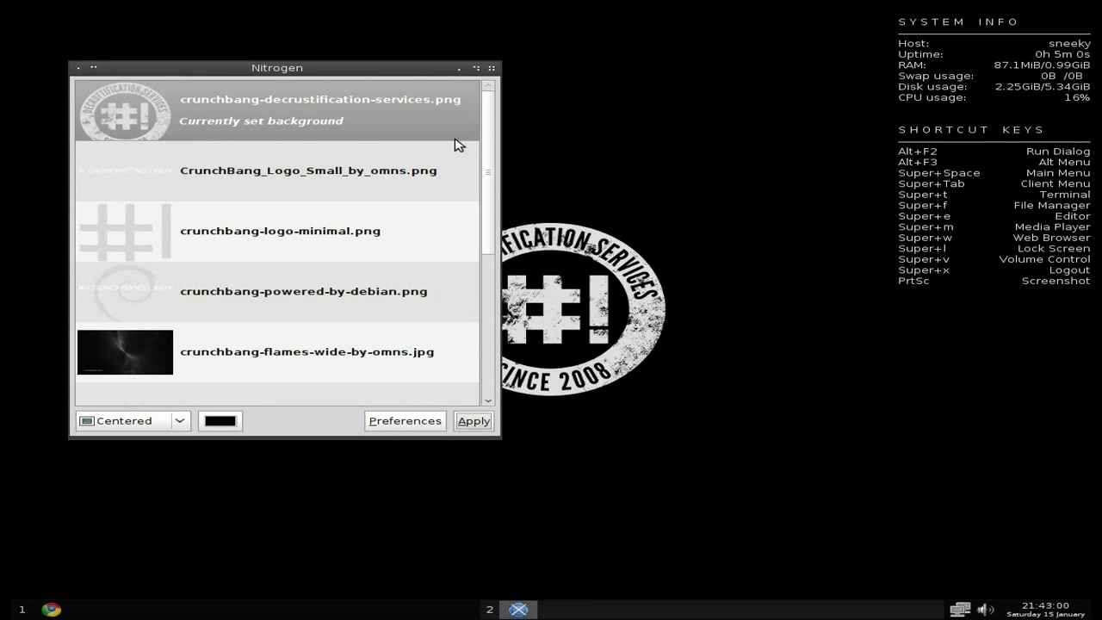
{"action": "left_click", "coordinate": [493, 69]}
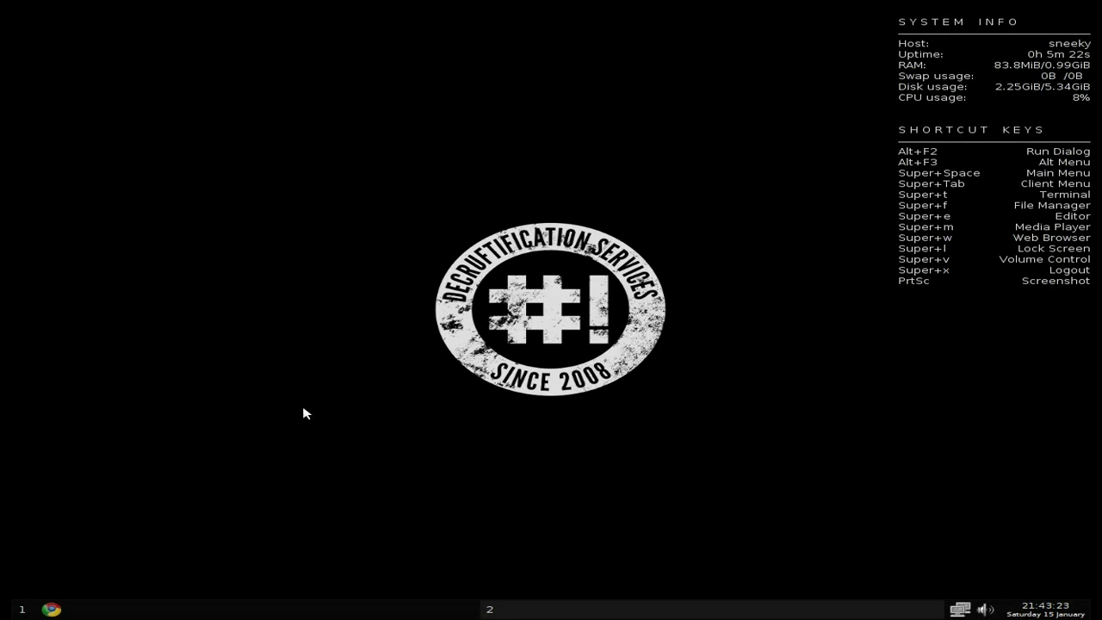
In Chrome, replace the address bar URL with 'bbc' and search Google for it
{"action": "left_click", "coordinate": [190, 614]}
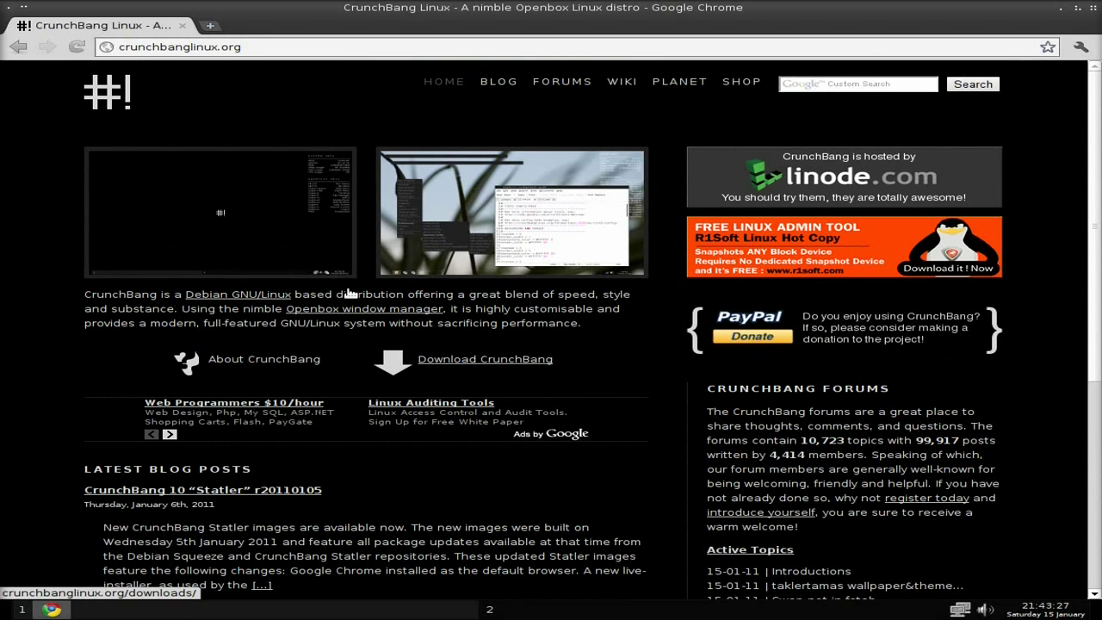
{"action": "right_click", "coordinate": [269, 50]}
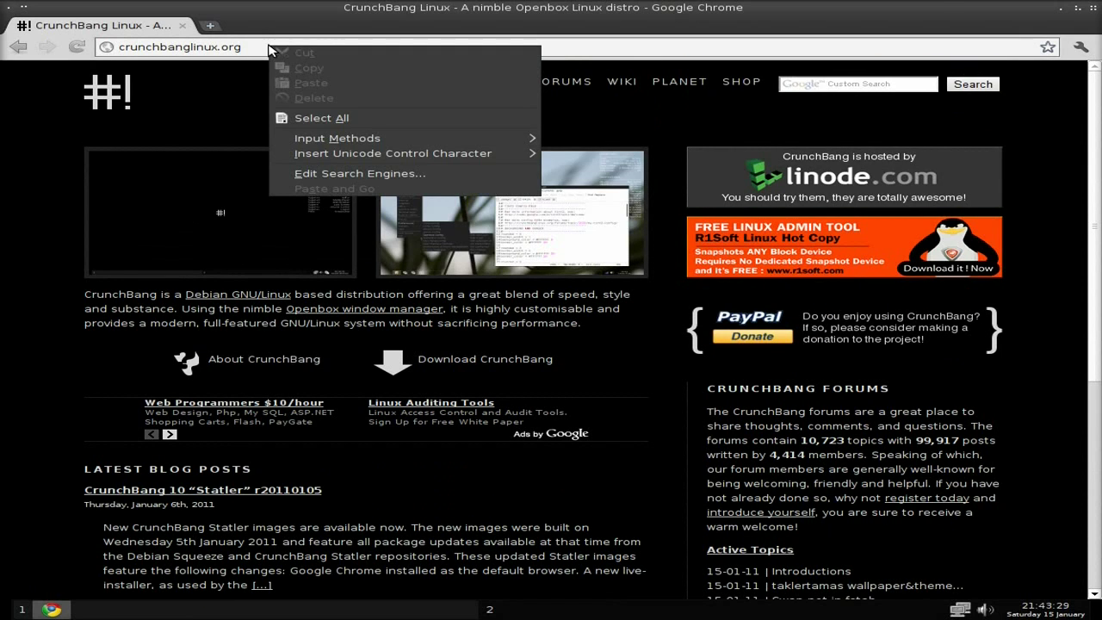
{"action": "left_click", "coordinate": [321, 119]}
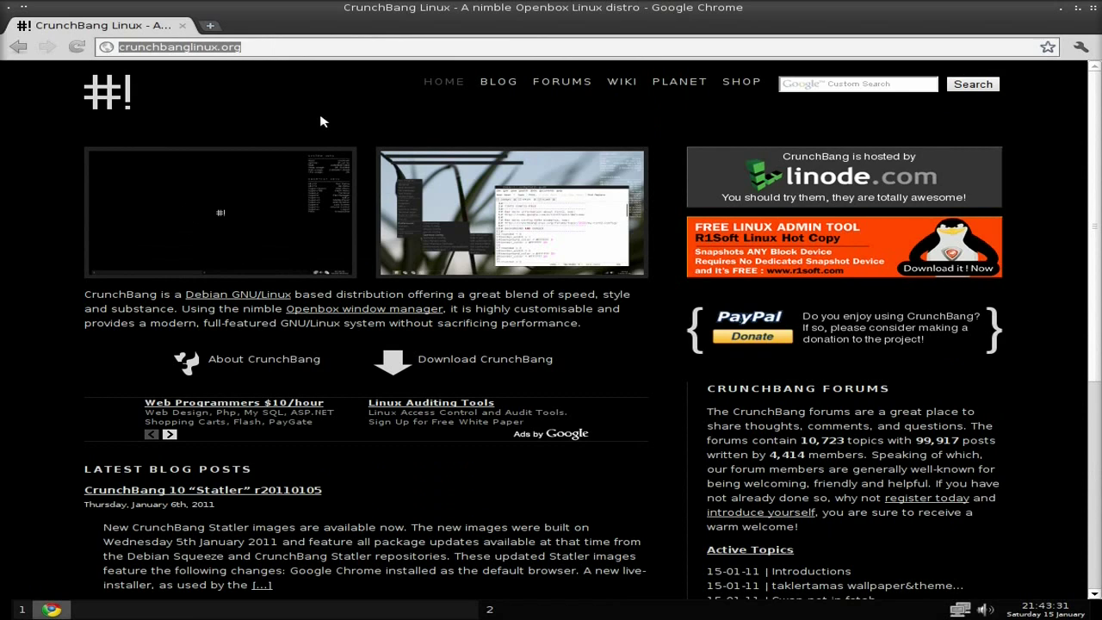
{"action": "key", "text": "BackSpace"}
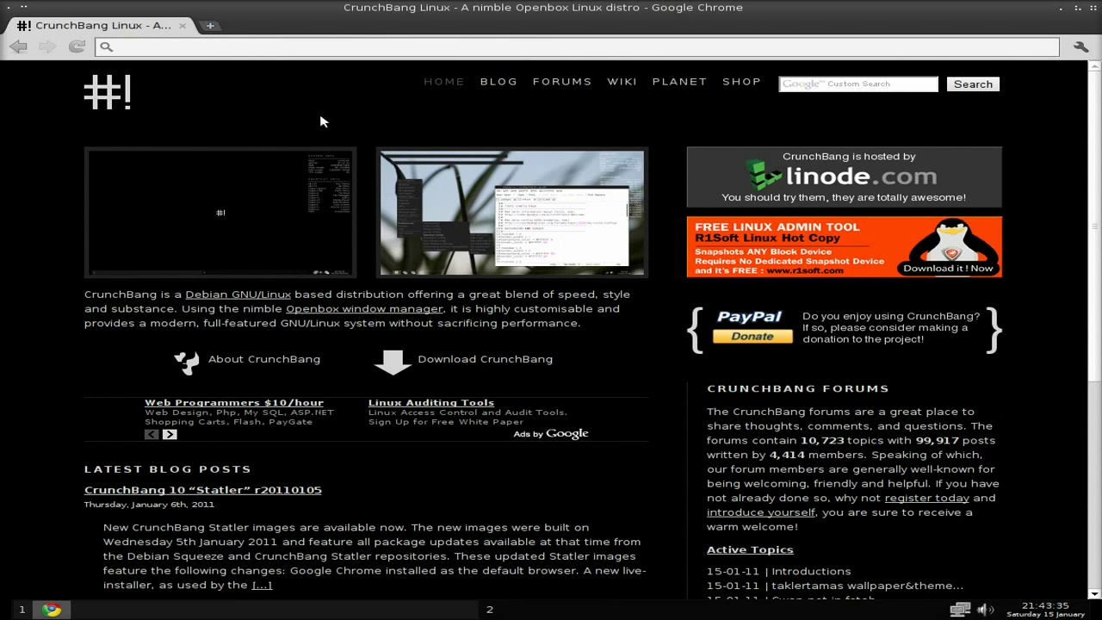
{"action": "type", "text": "bbc"}
{"action": "key", "text": "Return"}
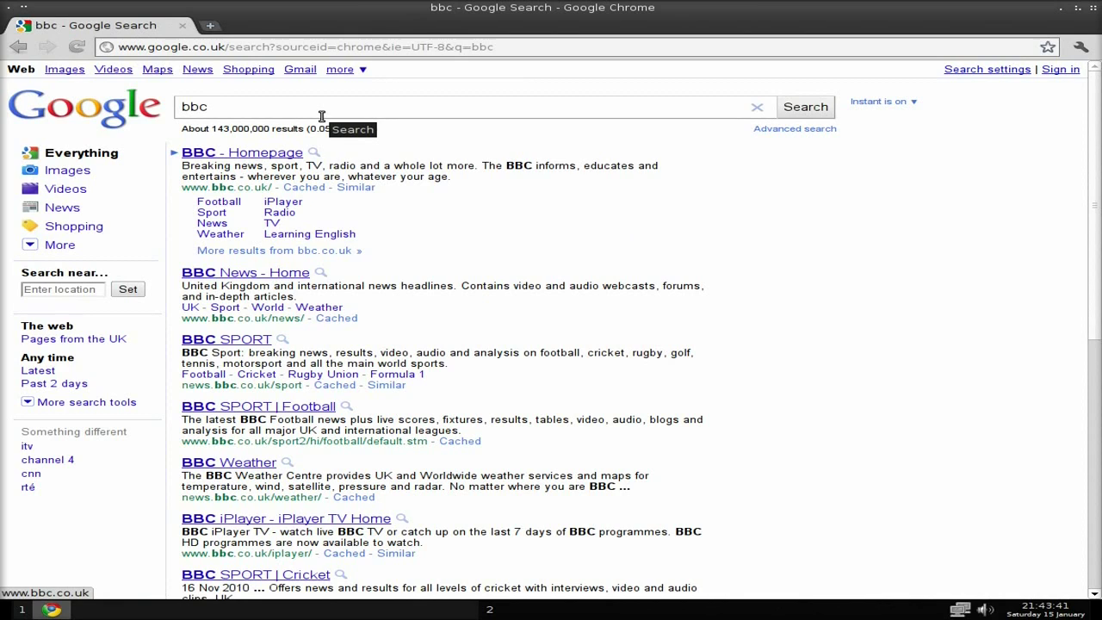
Open the BBC Homepage result, scroll through the page, then close Chrome
{"action": "left_click", "coordinate": [250, 155]}
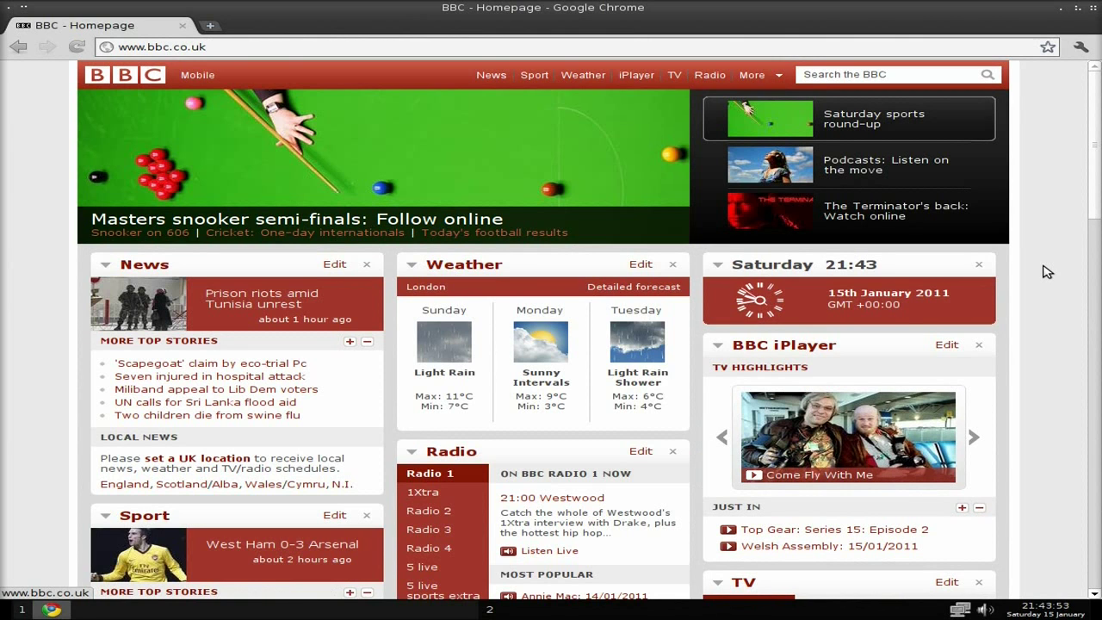
{"action": "scroll", "coordinate": [1047, 273], "scroll_direction": "down", "scroll_amount": 3}
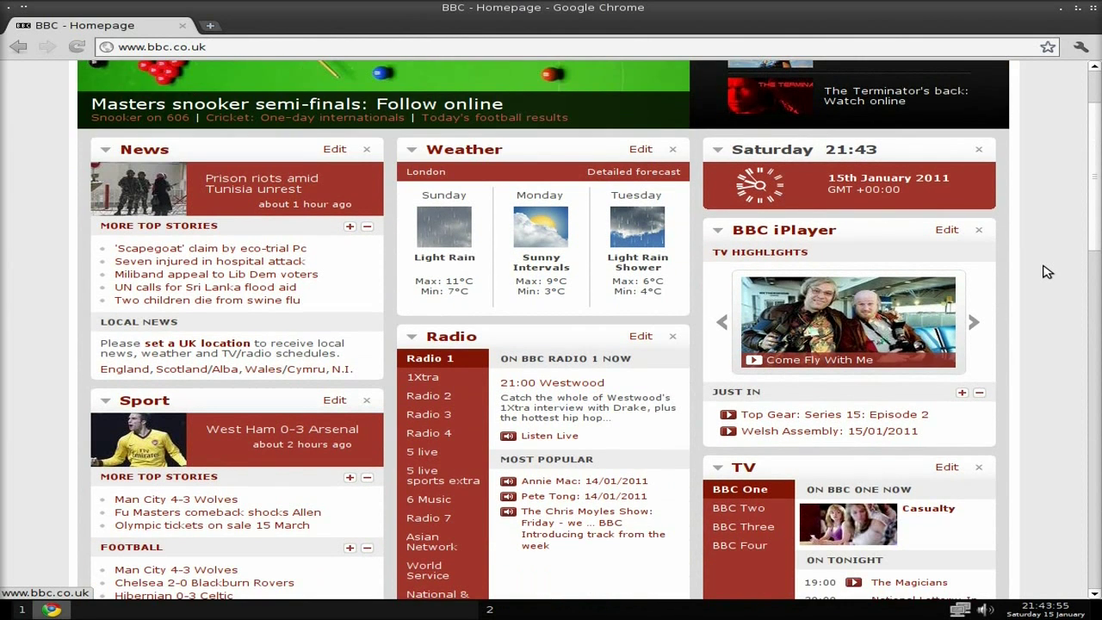
{"action": "scroll", "coordinate": [1048, 272], "scroll_direction": "down", "scroll_amount": 4}
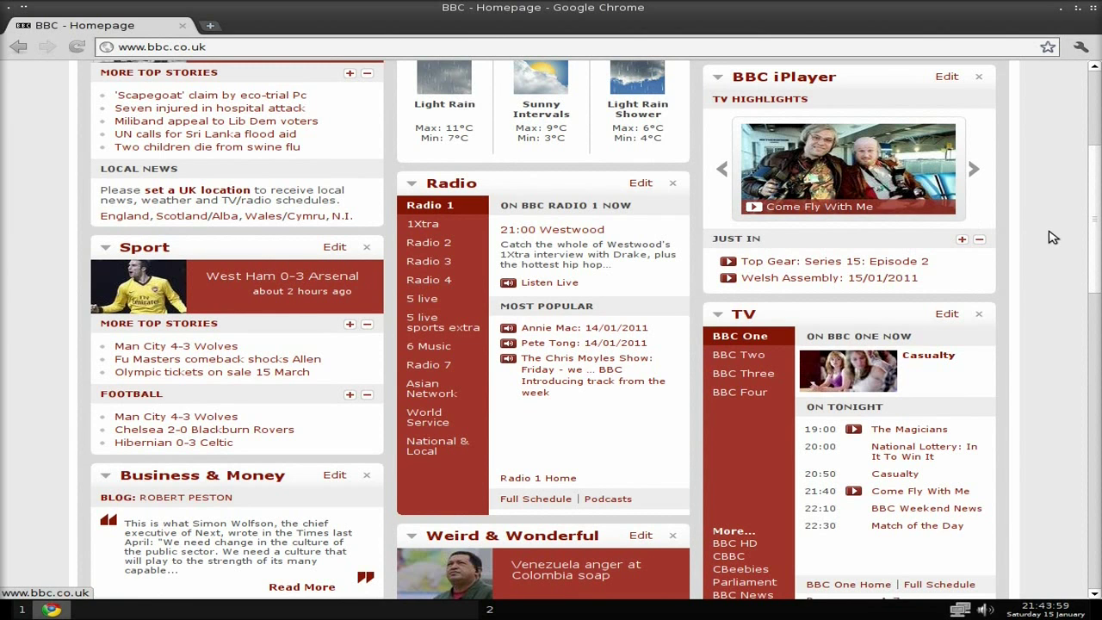
{"action": "scroll", "coordinate": [1055, 237], "scroll_direction": "down", "scroll_amount": 12}
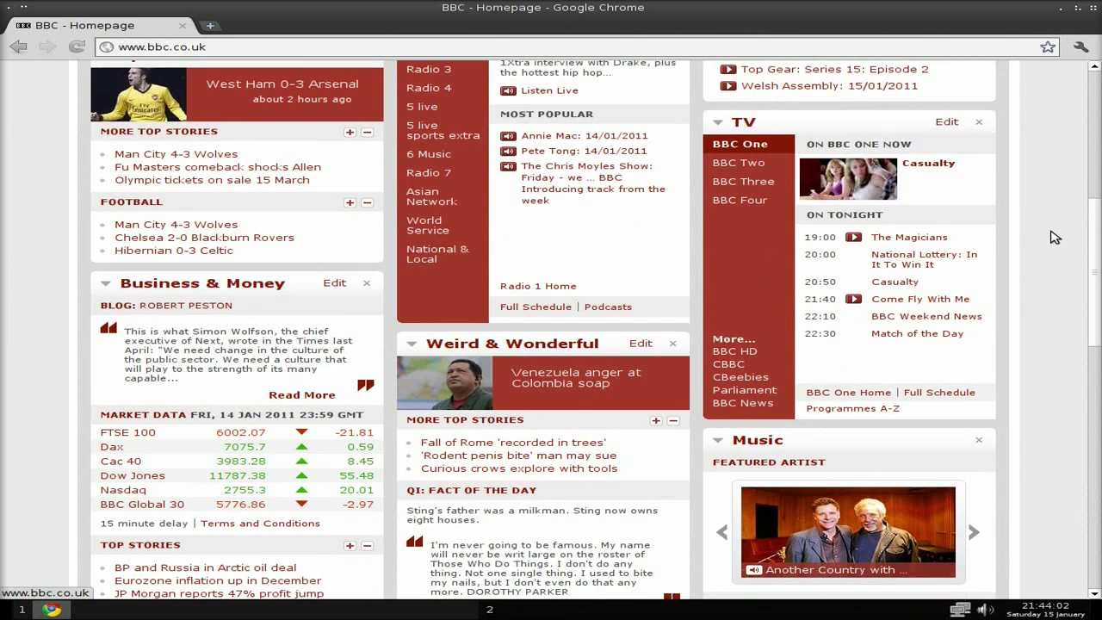
{"action": "scroll", "coordinate": [1056, 237], "scroll_direction": "down", "scroll_amount": 6}
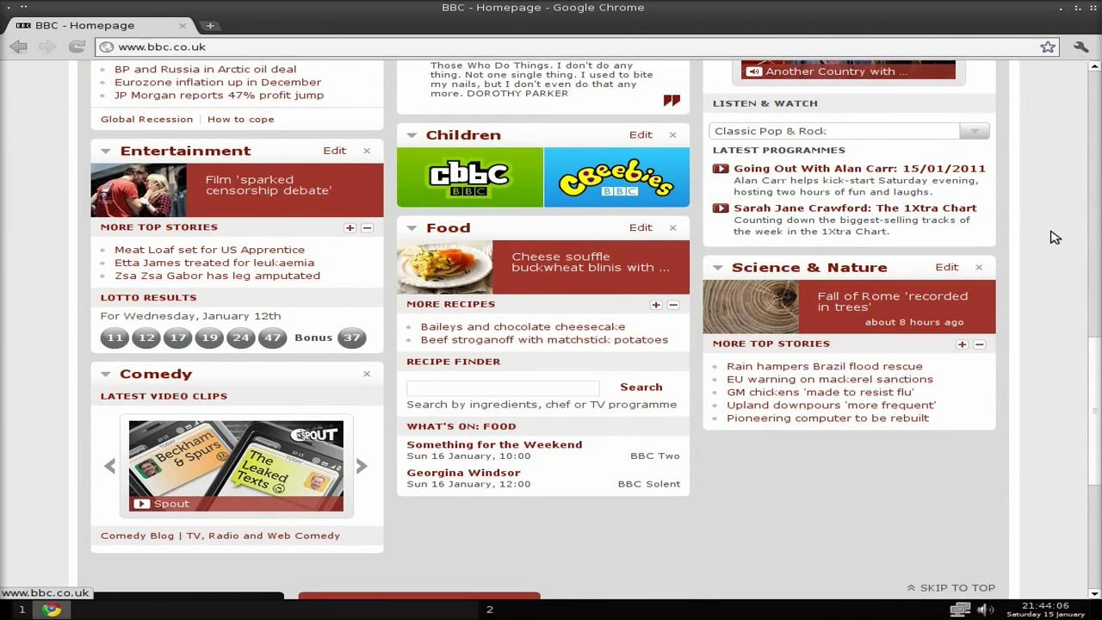
{"action": "scroll", "coordinate": [1055, 237], "scroll_direction": "up", "scroll_amount": 19}
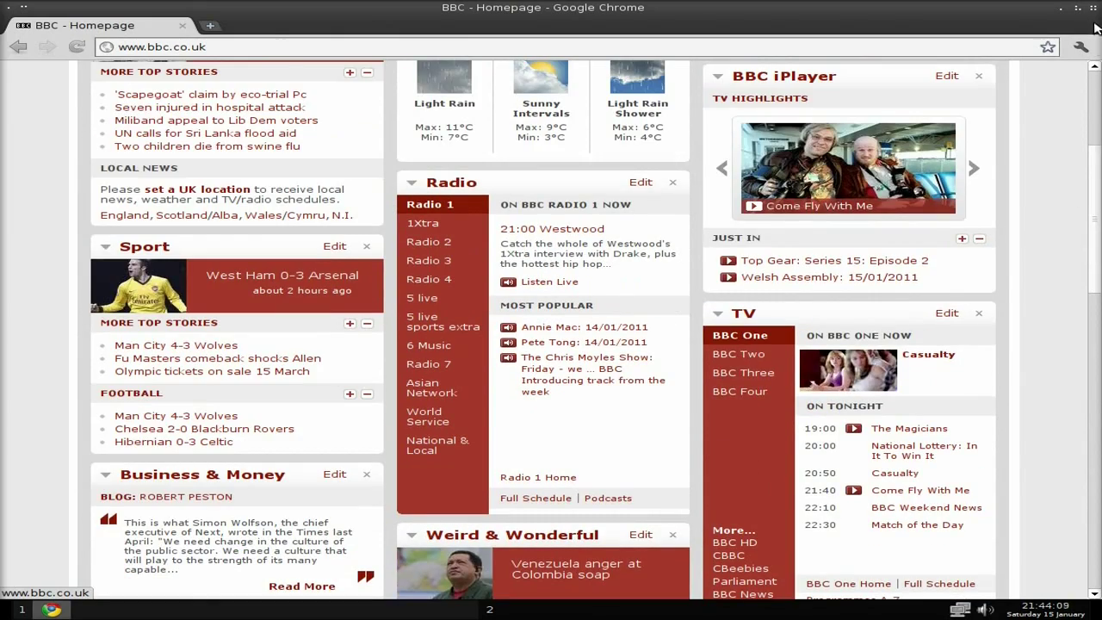
{"action": "left_click", "coordinate": [1094, 8]}
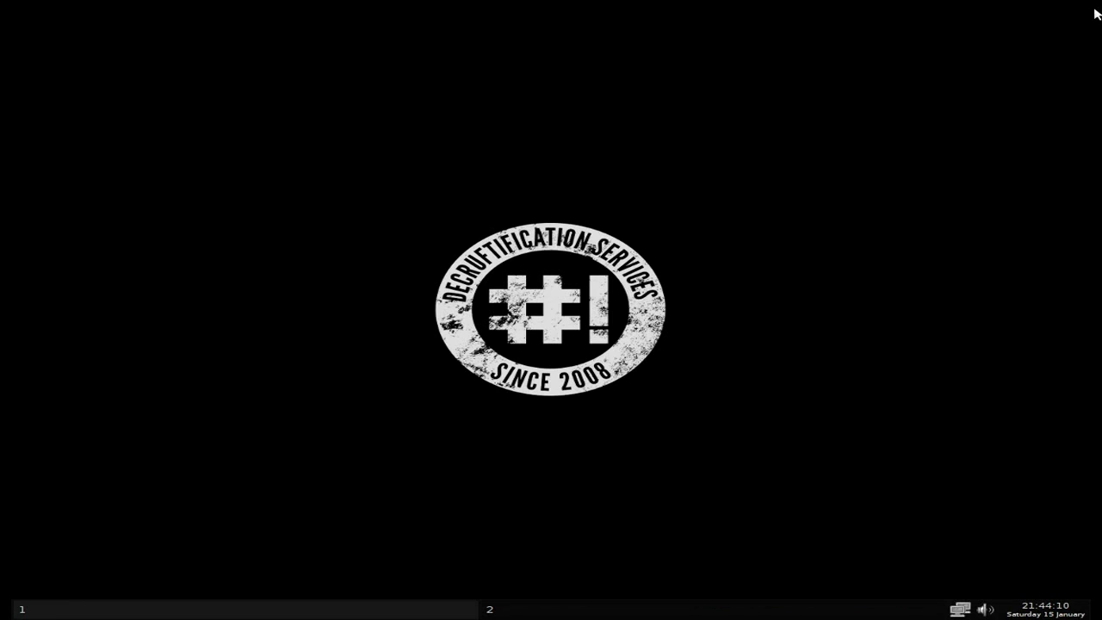
Launch Synaptic Package Manager from the desktop menu's System submenu
{"action": "right_click", "coordinate": [530, 127]}
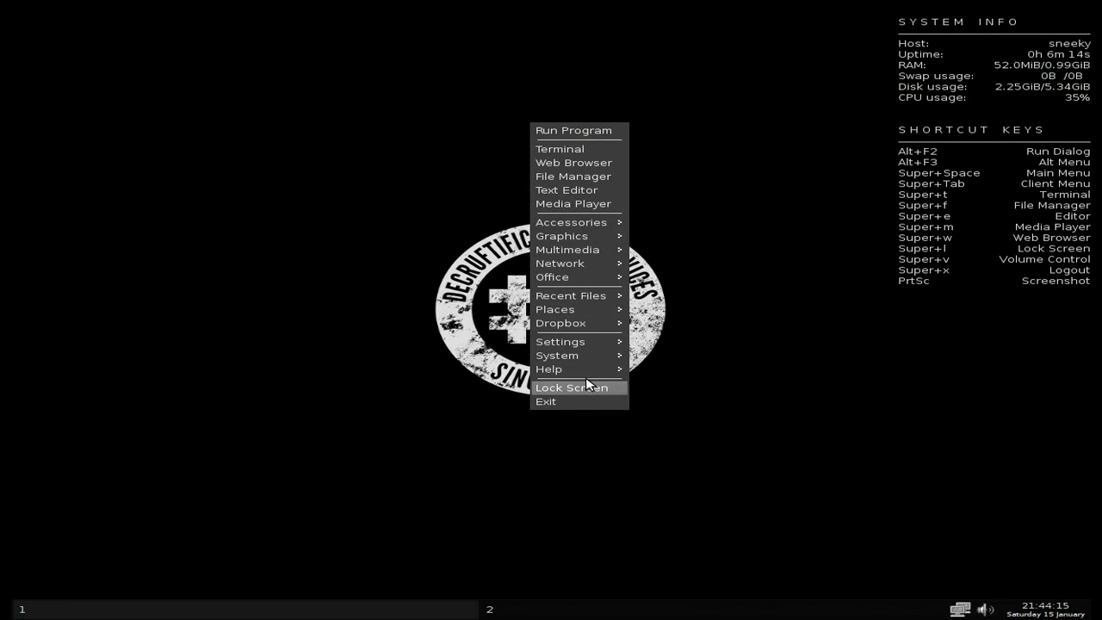
{"action": "mouse_move", "coordinate": [589, 358]}
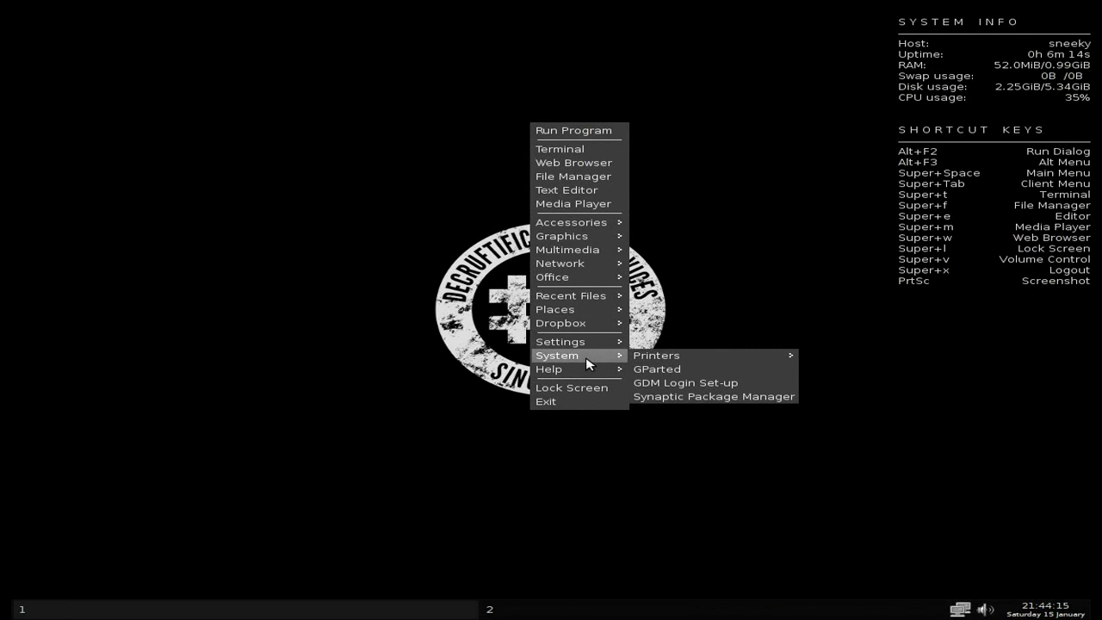
{"action": "left_click", "coordinate": [711, 397]}
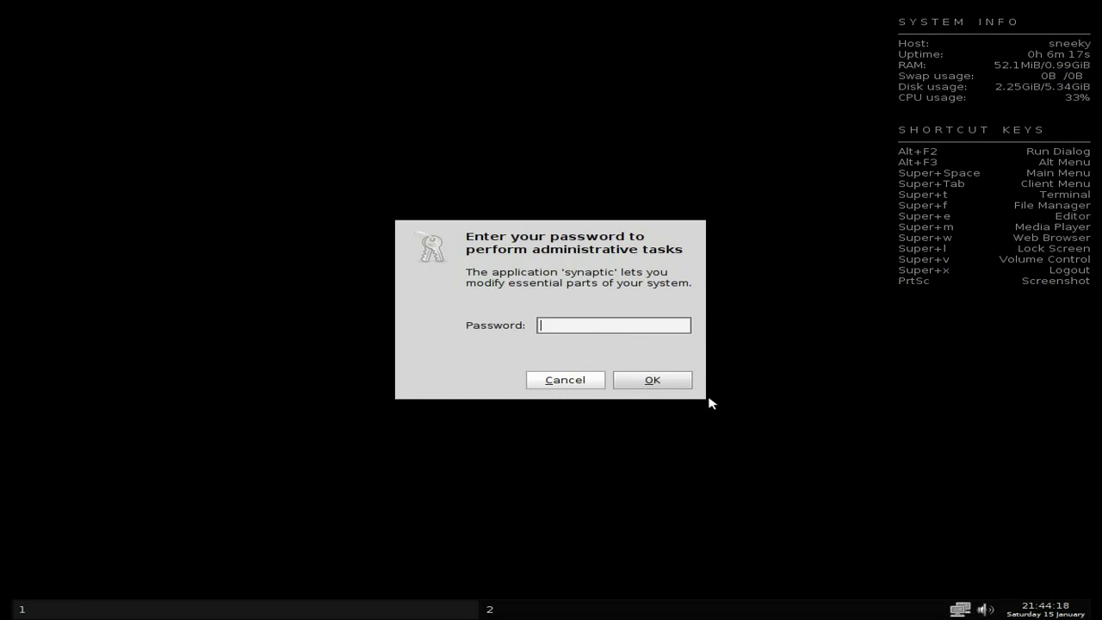
Enter the administrator password, then search Synaptic's packages for 'xmms'
{"action": "type", "text": "*********"}
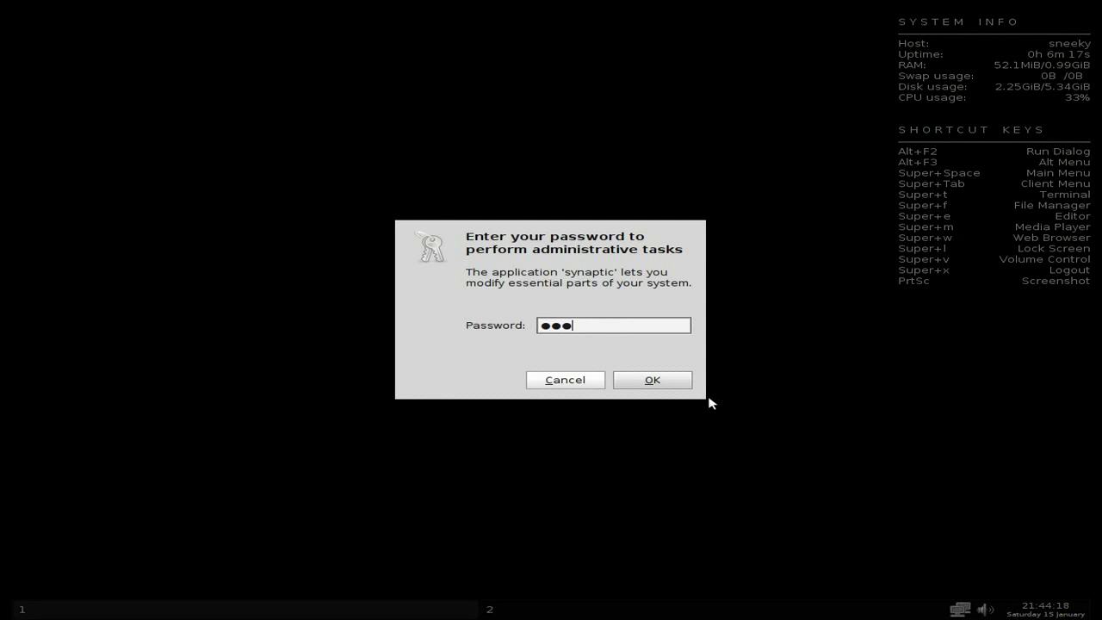
{"action": "key", "text": "Return"}
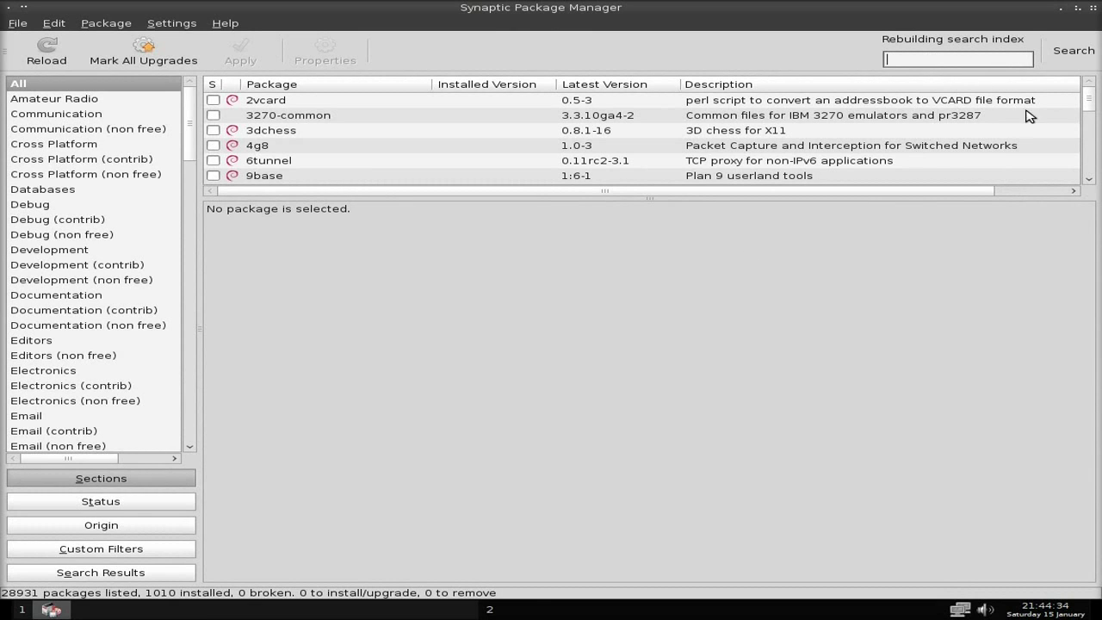
{"action": "left_click", "coordinate": [1074, 52]}
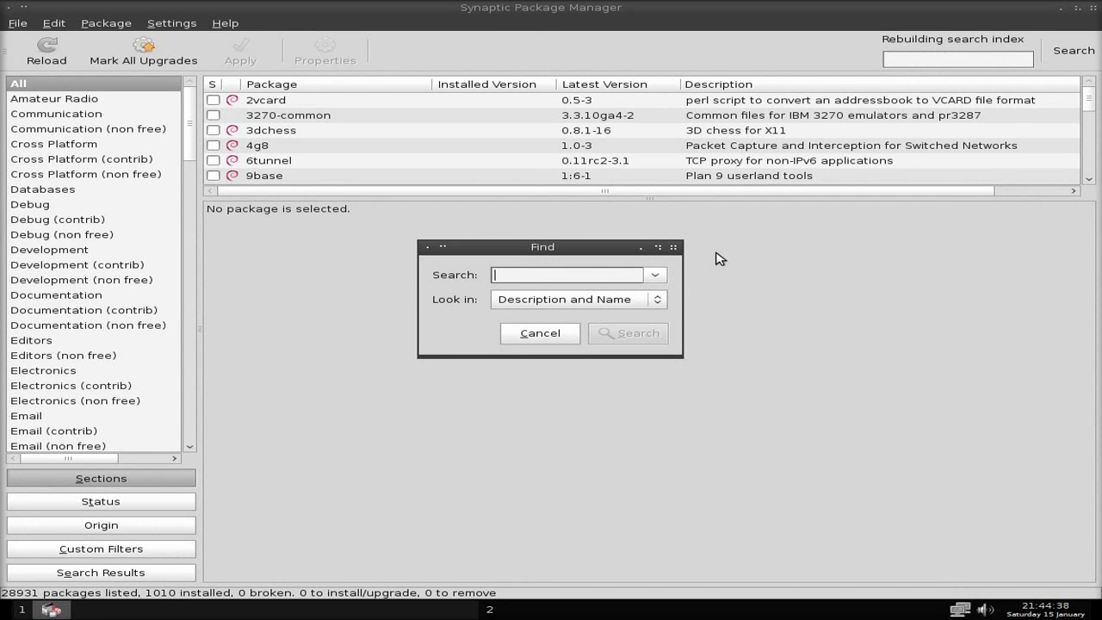
{"action": "type", "text": "x"}
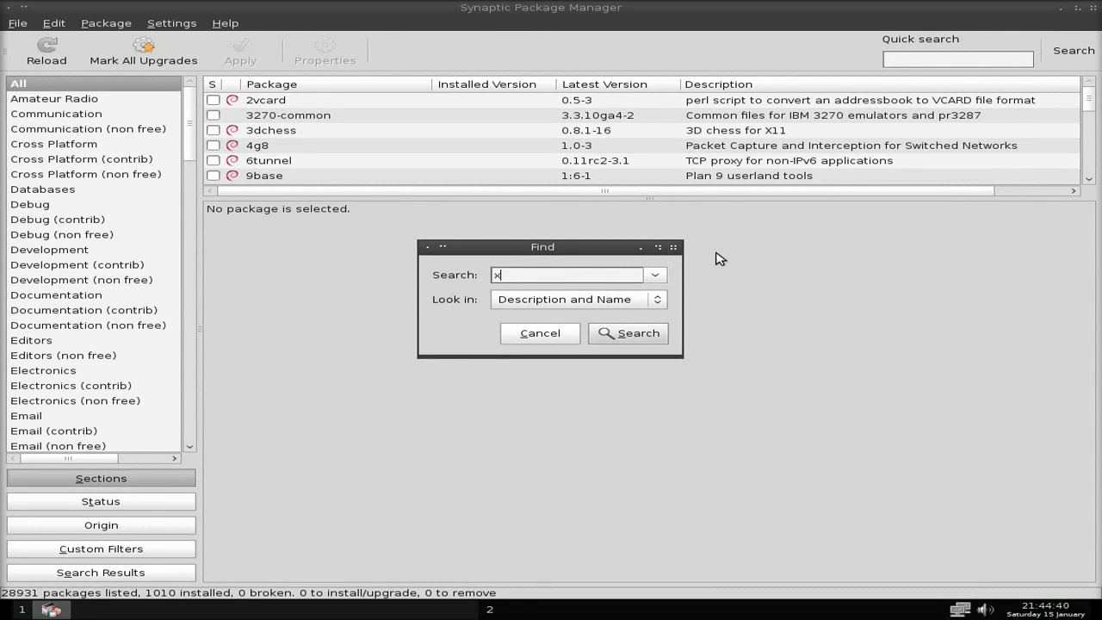
{"action": "type", "text": "mms"}
{"action": "key", "text": "Return"}
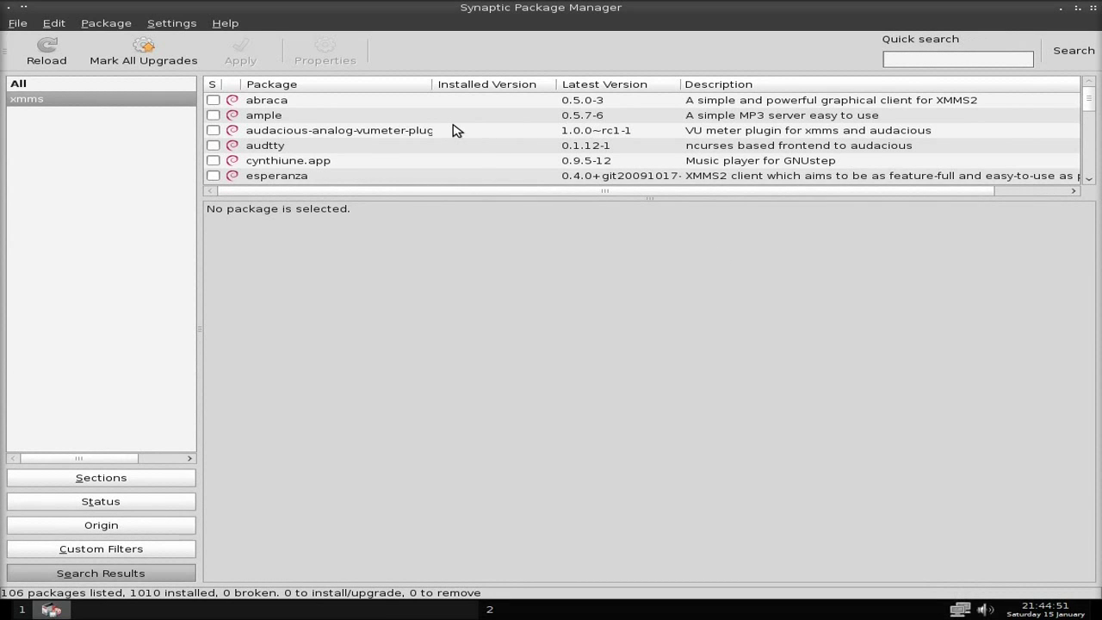
Scroll the search results and select xmms2 to show its description
{"action": "scroll", "coordinate": [457, 130], "scroll_direction": "down", "scroll_amount": 5}
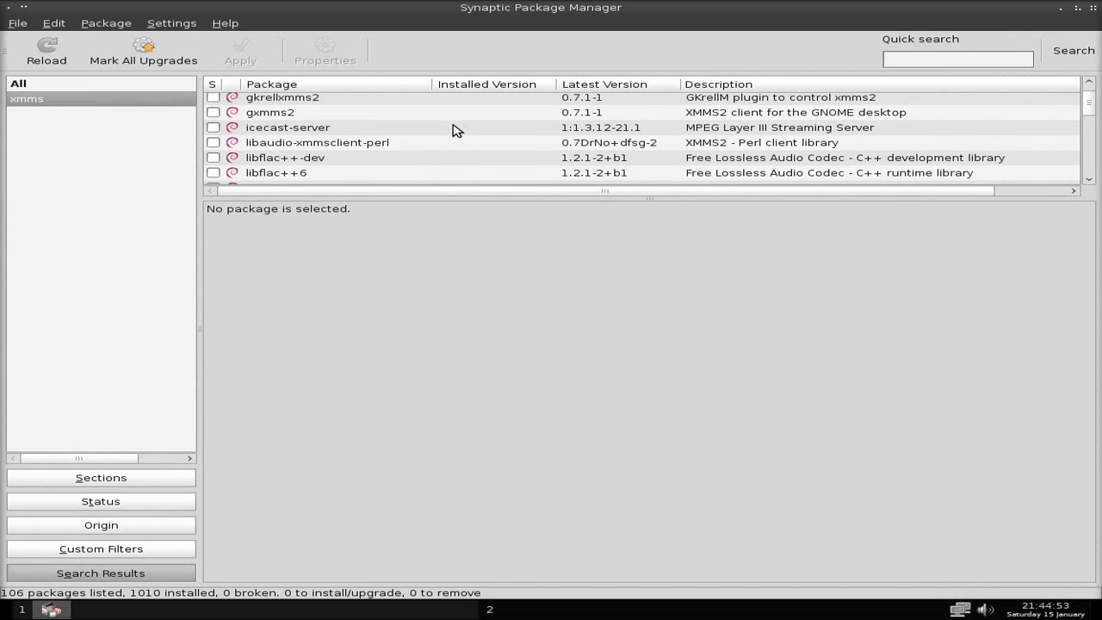
{"action": "scroll", "coordinate": [456, 130], "scroll_direction": "down", "scroll_amount": 6}
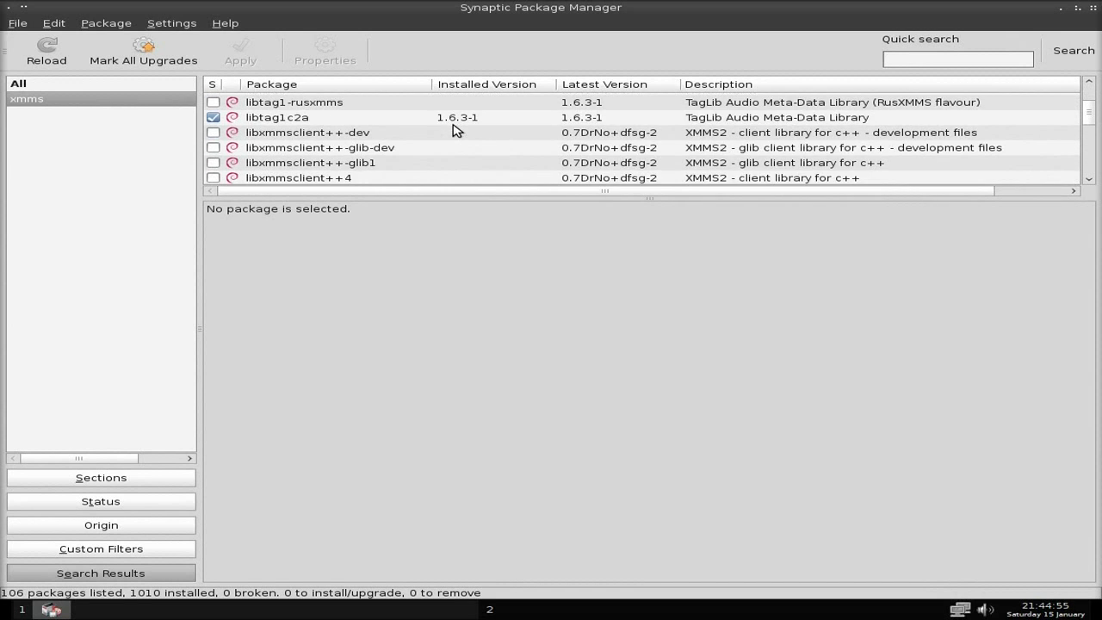
{"action": "scroll", "coordinate": [456, 130], "scroll_direction": "down", "scroll_amount": 3}
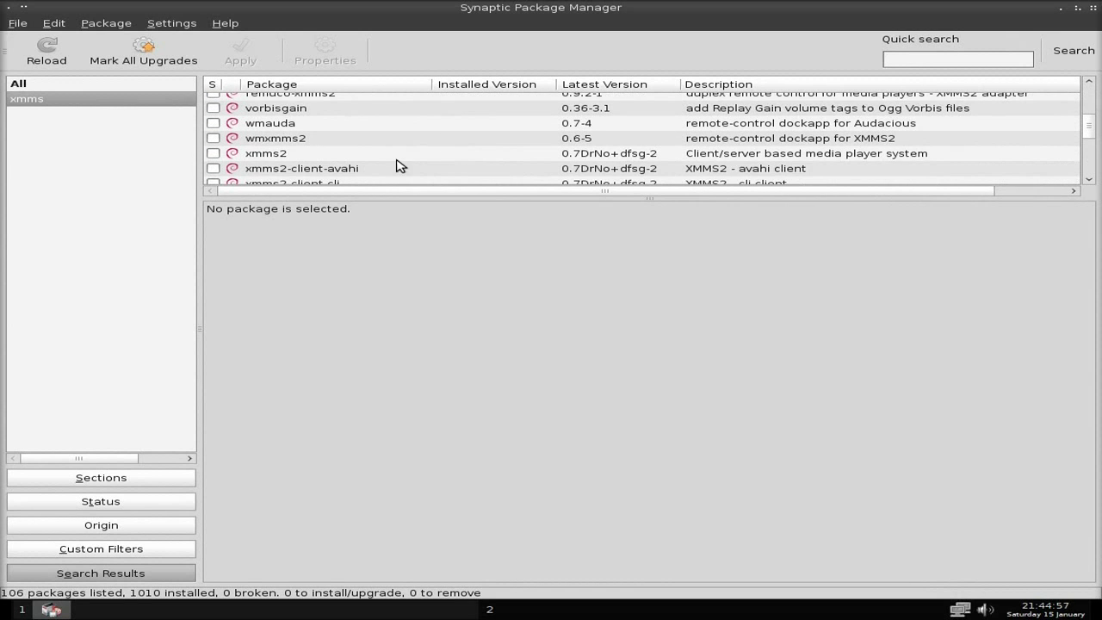
{"action": "left_click", "coordinate": [309, 155]}
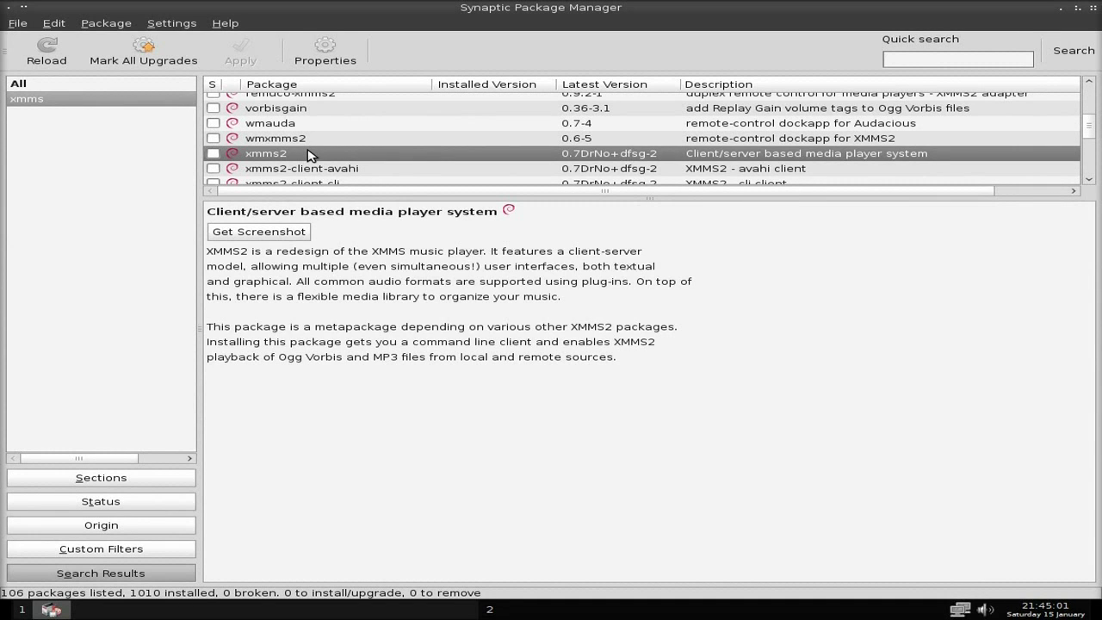
Scroll through the xmms2 plugin packages, then close Synaptic Package Manager
{"action": "scroll", "coordinate": [437, 148], "scroll_direction": "down", "scroll_amount": 2}
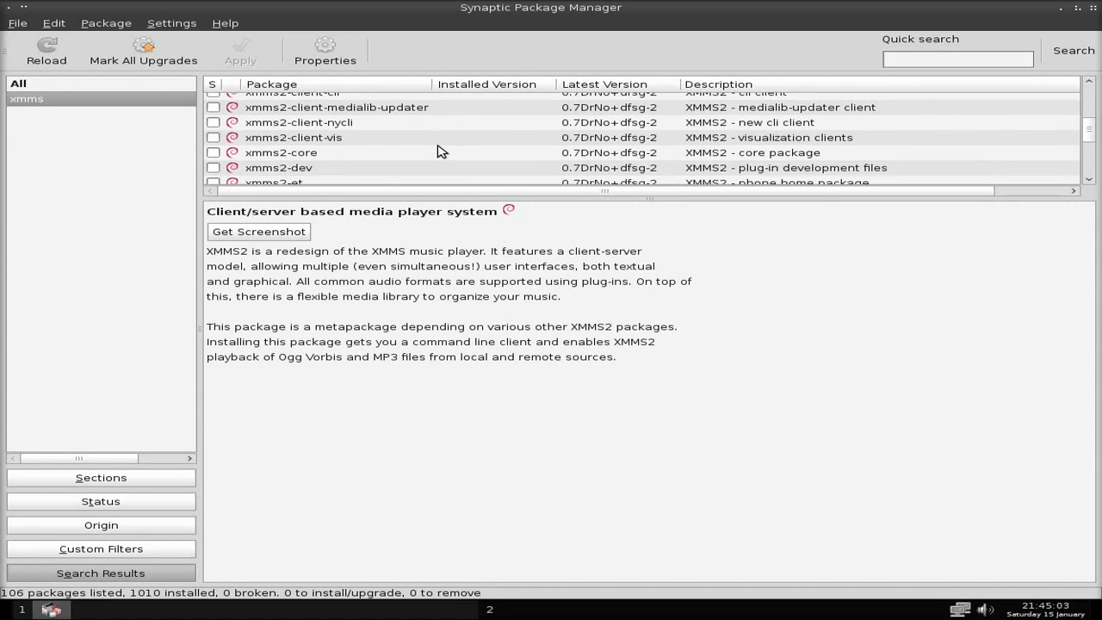
{"action": "scroll", "coordinate": [438, 152], "scroll_direction": "down", "scroll_amount": 4}
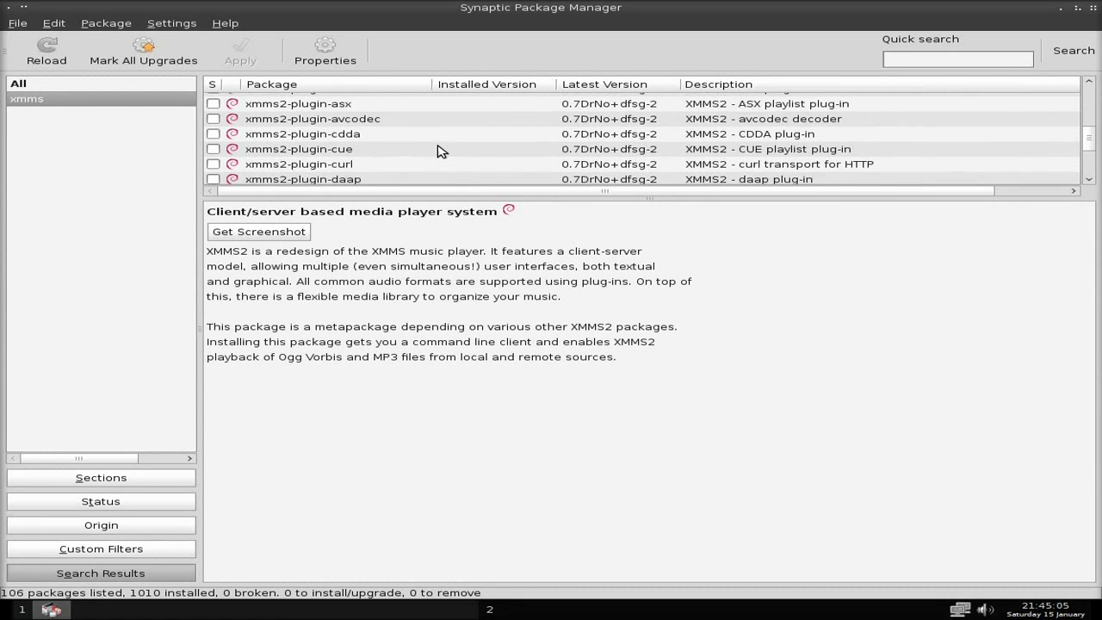
{"action": "scroll", "coordinate": [438, 152], "scroll_direction": "down", "scroll_amount": 3}
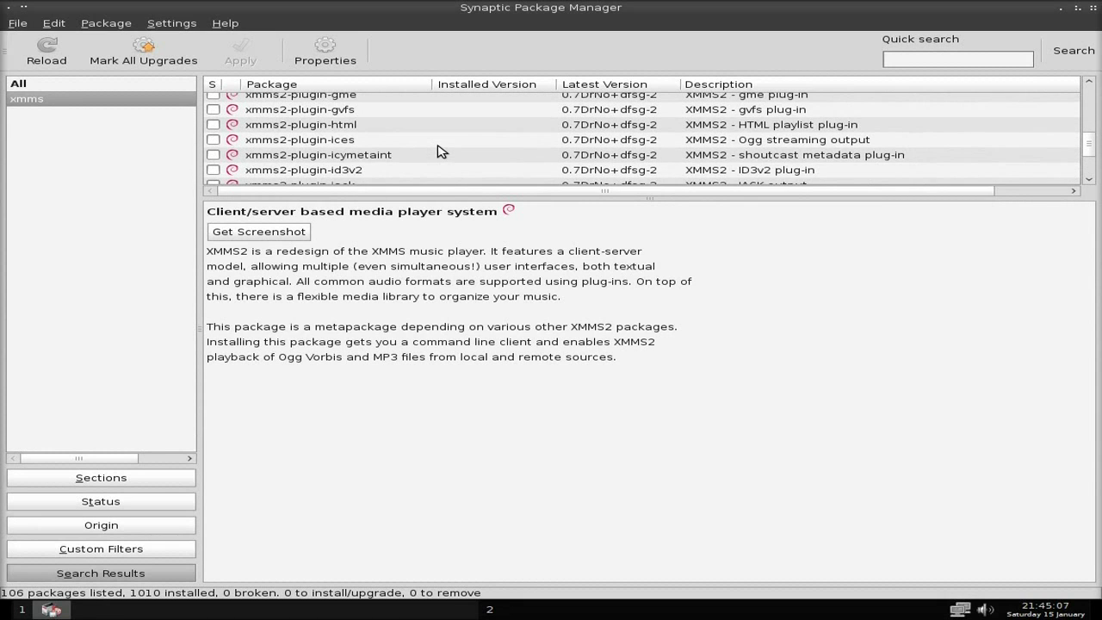
{"action": "scroll", "coordinate": [438, 152], "scroll_direction": "down", "scroll_amount": 2}
{"action": "scroll", "coordinate": [437, 152], "scroll_direction": "down", "scroll_amount": 3}
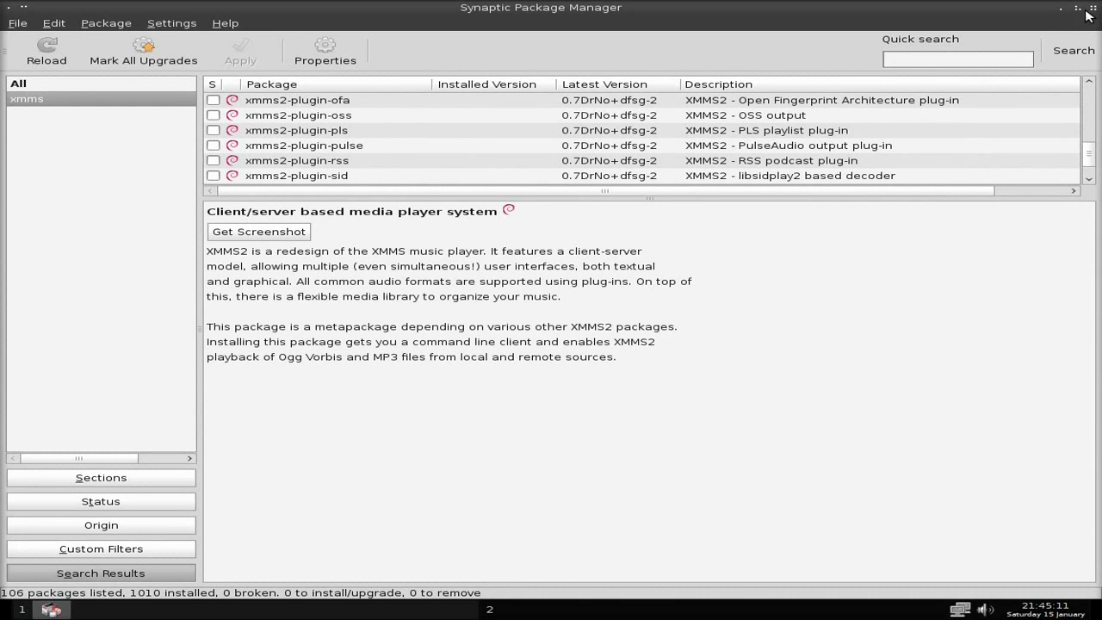
{"action": "left_click", "coordinate": [1092, 8]}
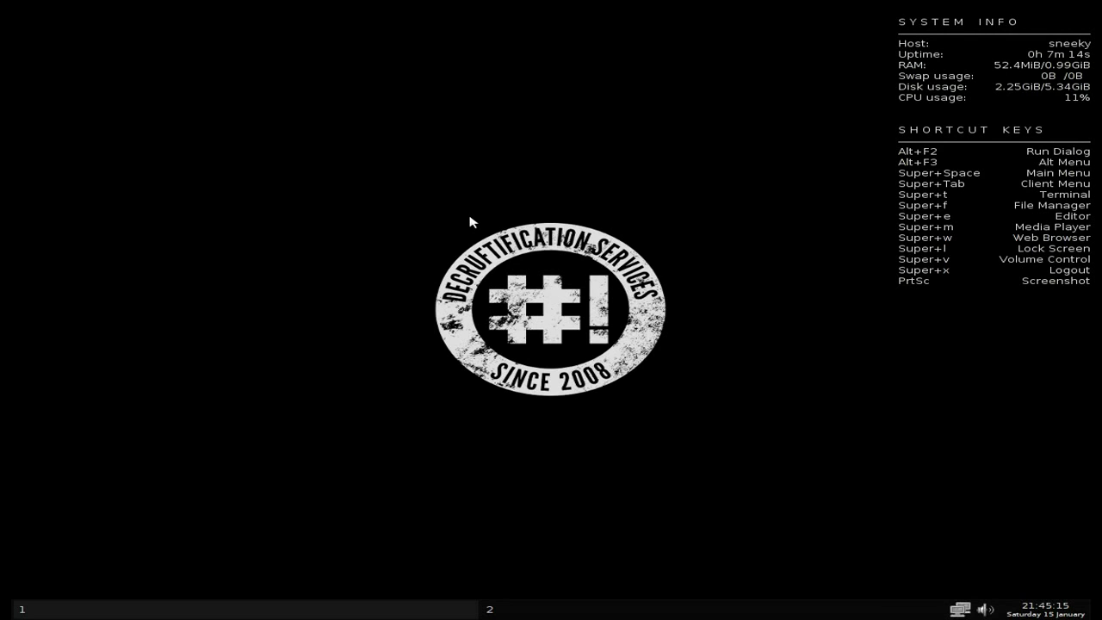
Launch GIMP from the desktop menu's Graphics submenu
{"action": "right_click", "coordinate": [382, 116]}
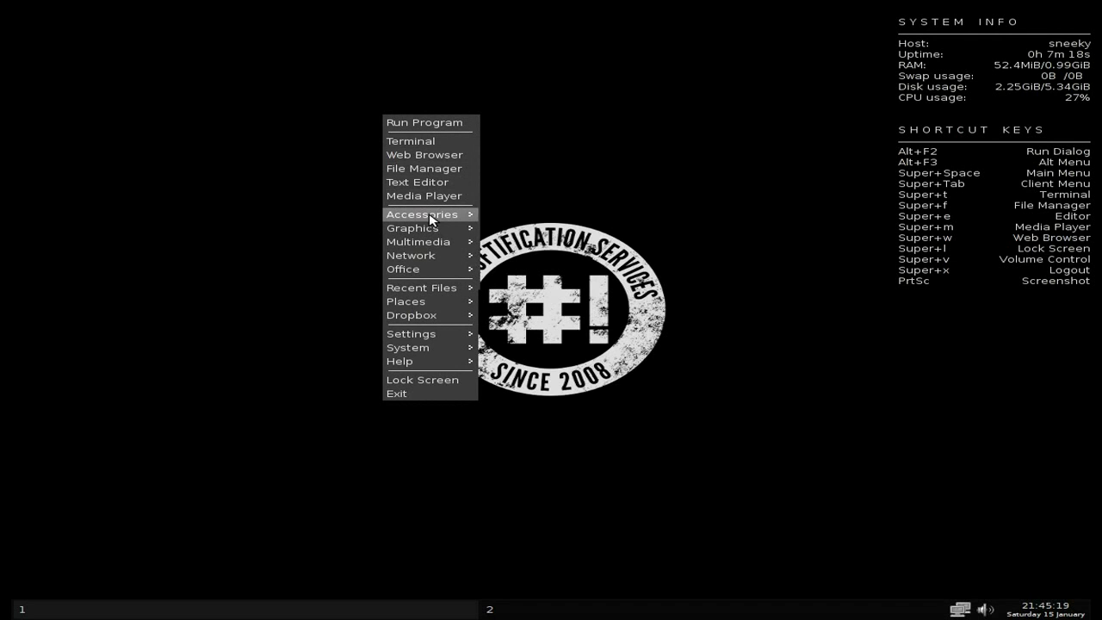
{"action": "mouse_move", "coordinate": [431, 220]}
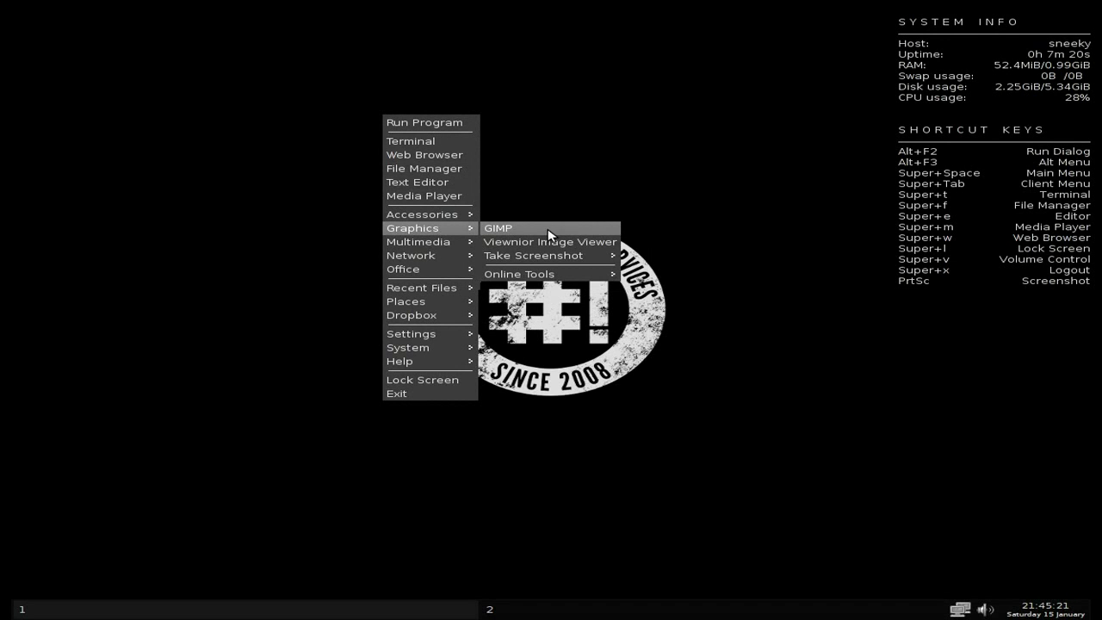
{"action": "left_click", "coordinate": [549, 235]}
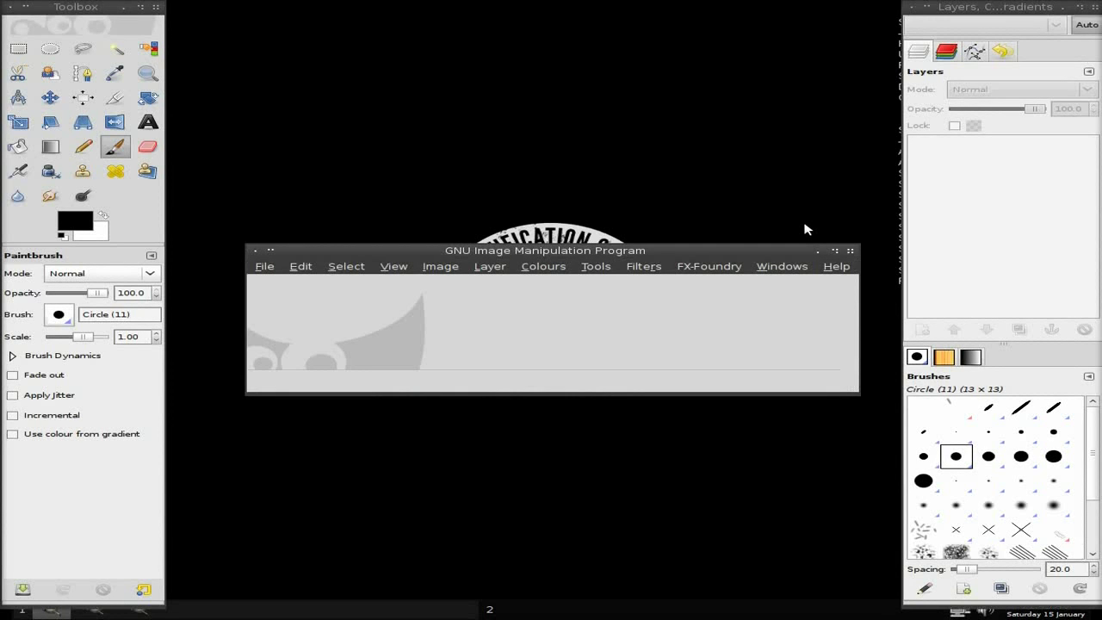
Quit GIMP with its main window's close button, returning to the desktop
{"action": "left_click", "coordinate": [851, 256]}
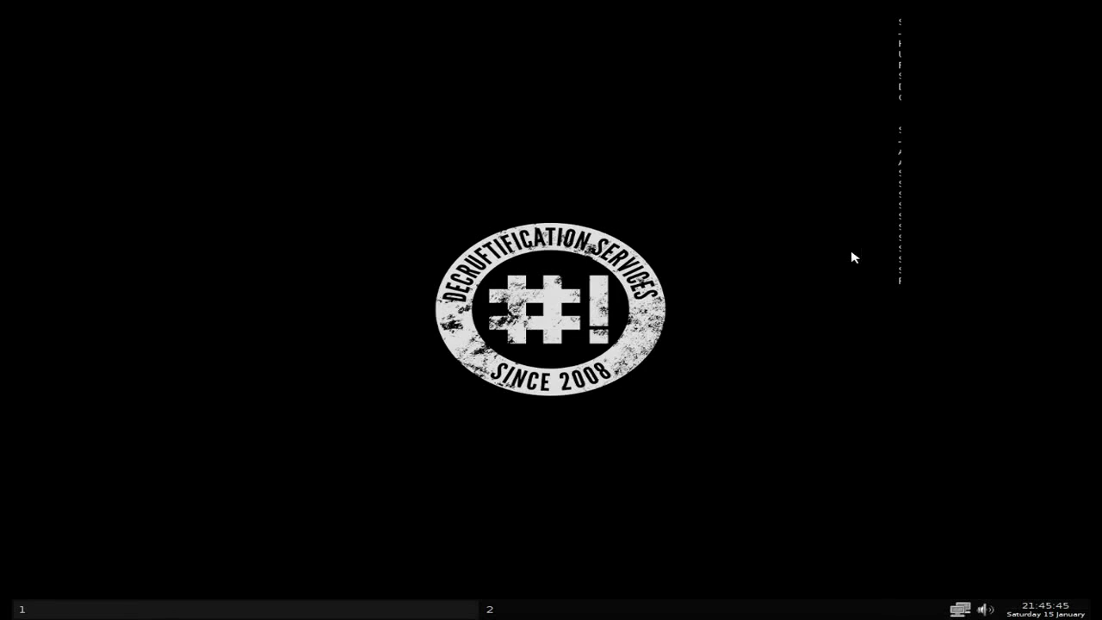